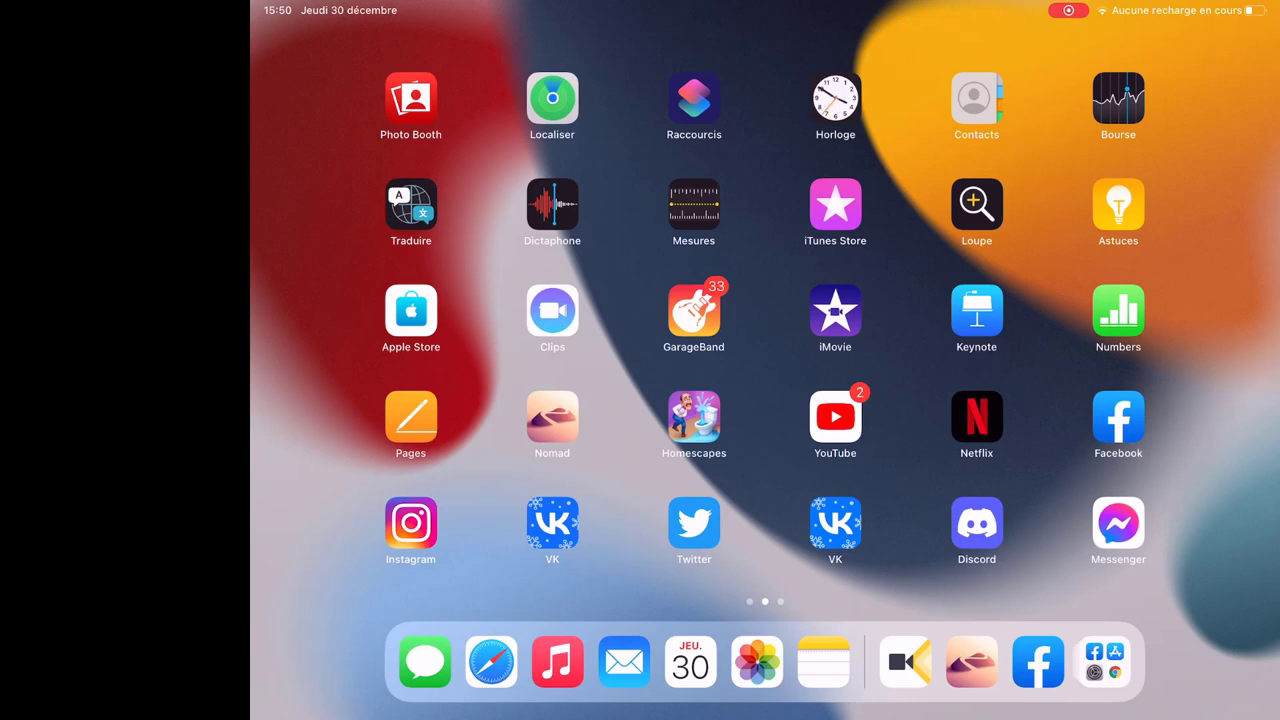
Step: Return to the first home screen page and launch the App Store on its Recherche page
{"action": "left_click_drag", "start_coordinate": [500, 400], "coordinate": [950, 400]}
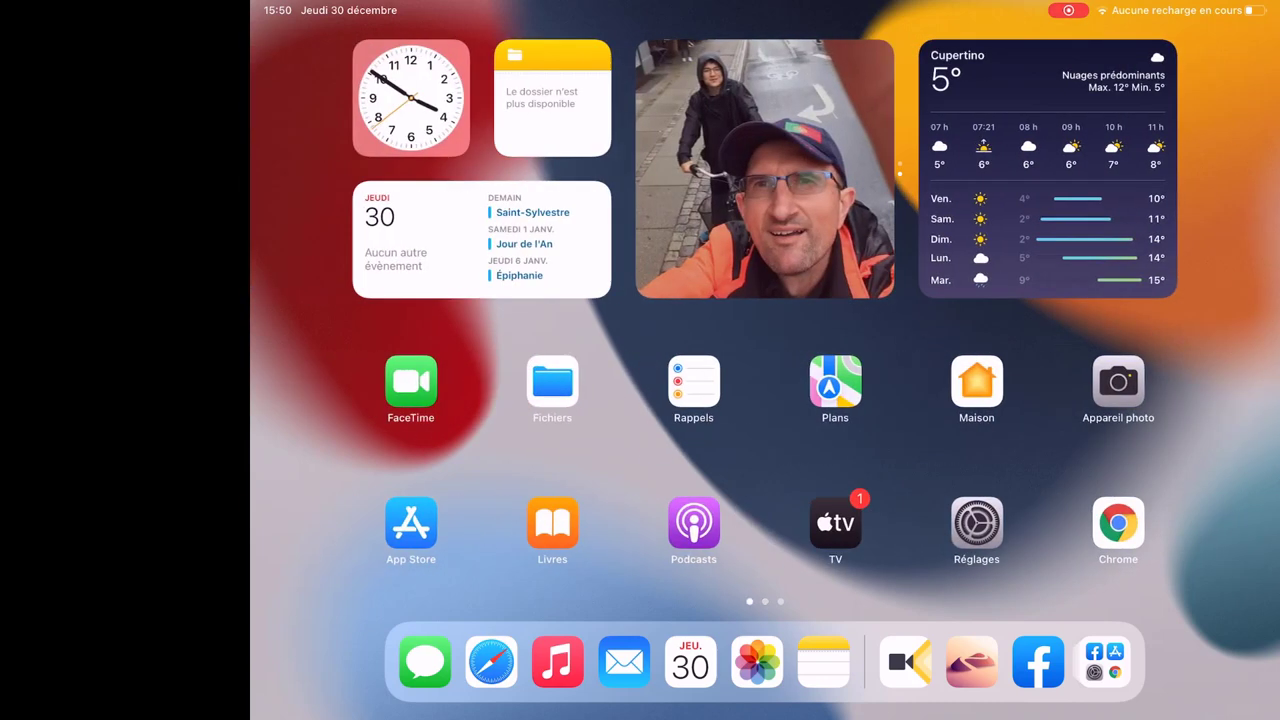
{"action": "left_click", "coordinate": [411, 522]}
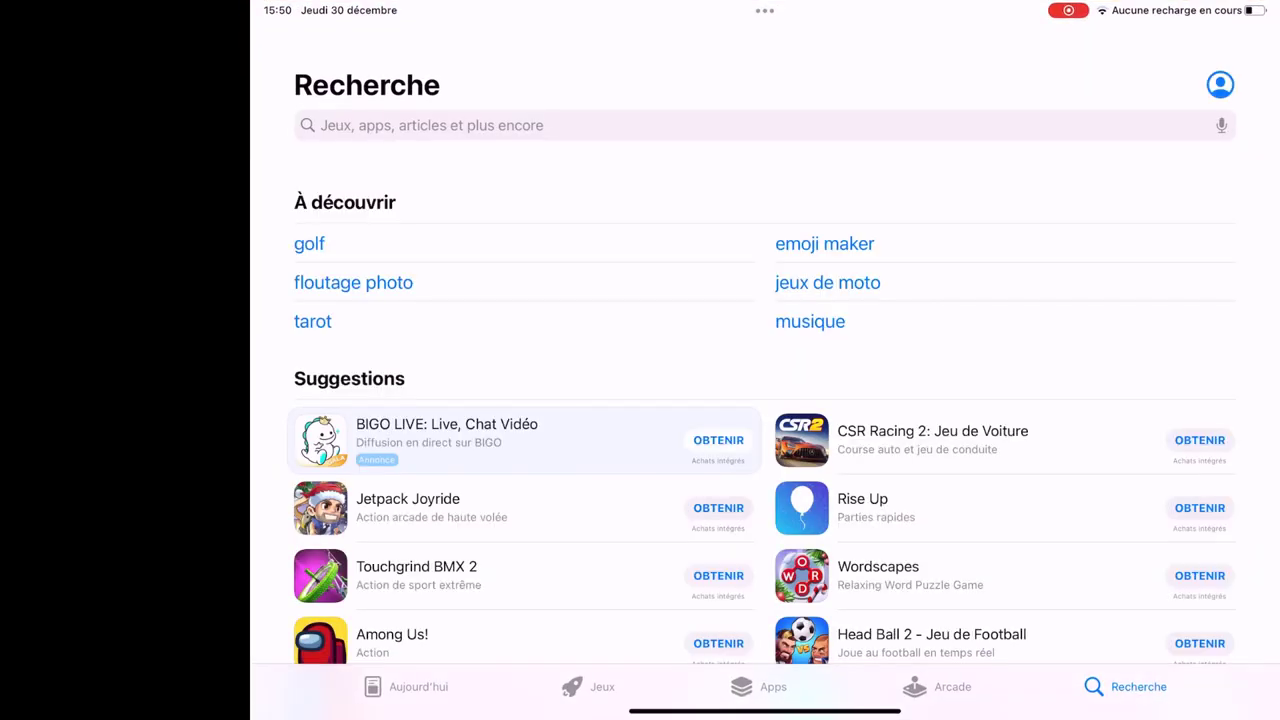
Step: Search the App Store for 'nomad sculpt', removing the stray character before submitting
{"action": "left_click", "coordinate": [765, 125]}
{"action": "type", "text": "no"}
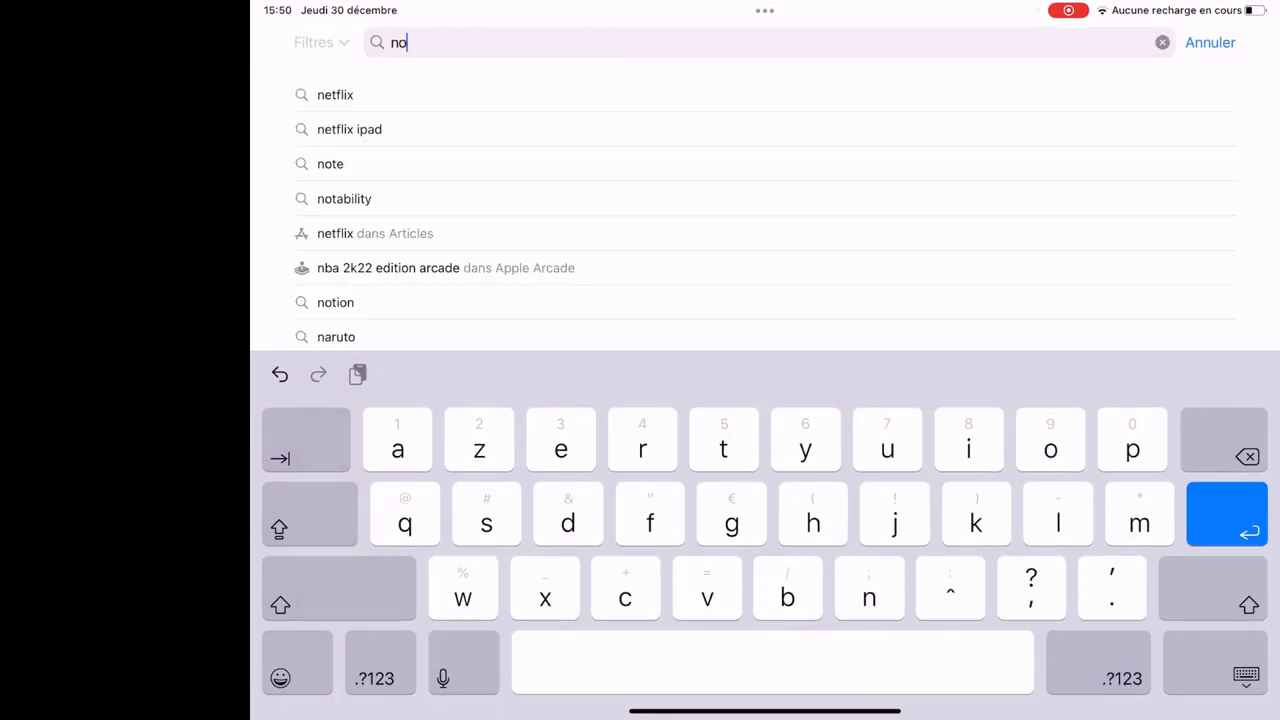
{"action": "type", "text": "mad"}
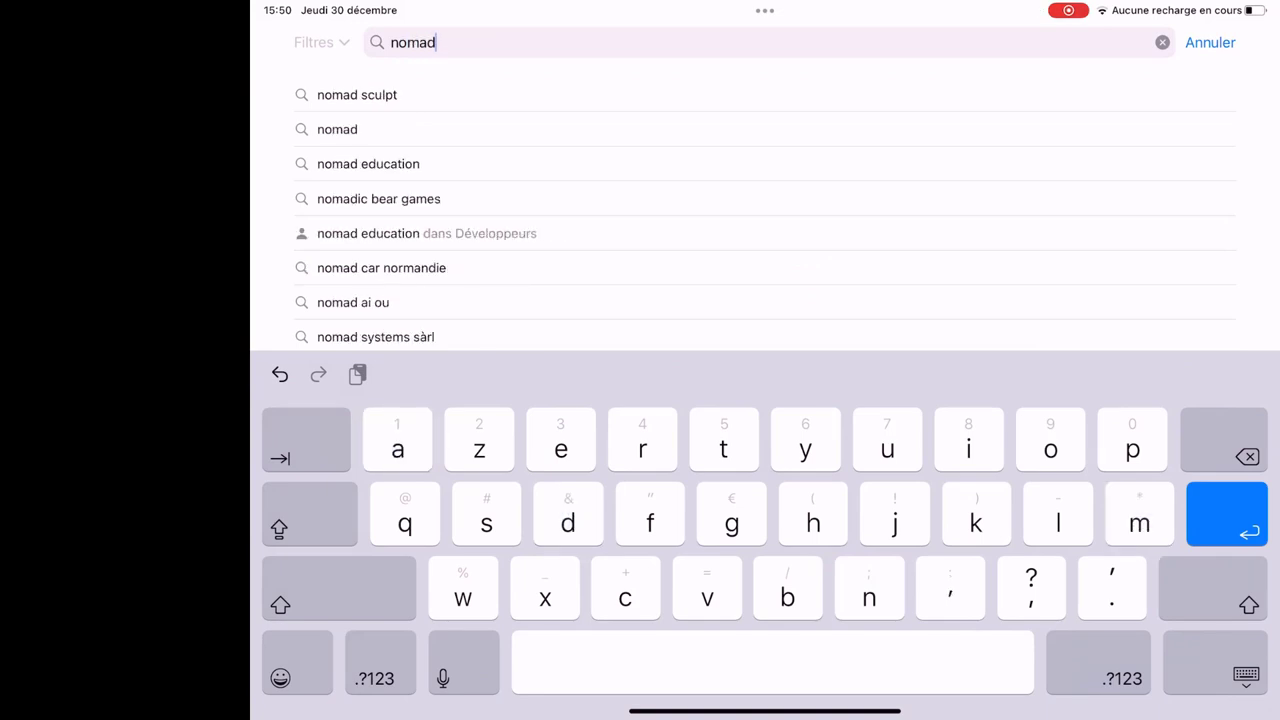
{"action": "type", "text": " ."}
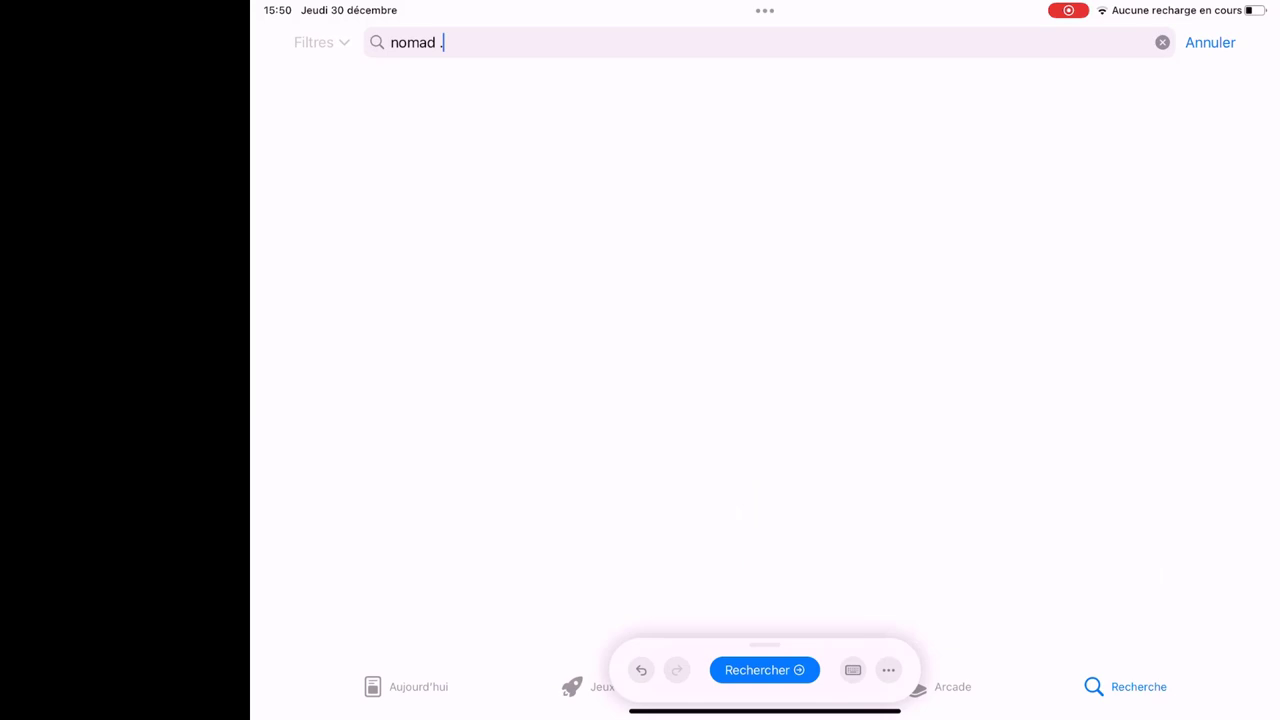
{"action": "left_click", "coordinate": [442, 42]}
{"action": "key", "text": "BackSpace"}
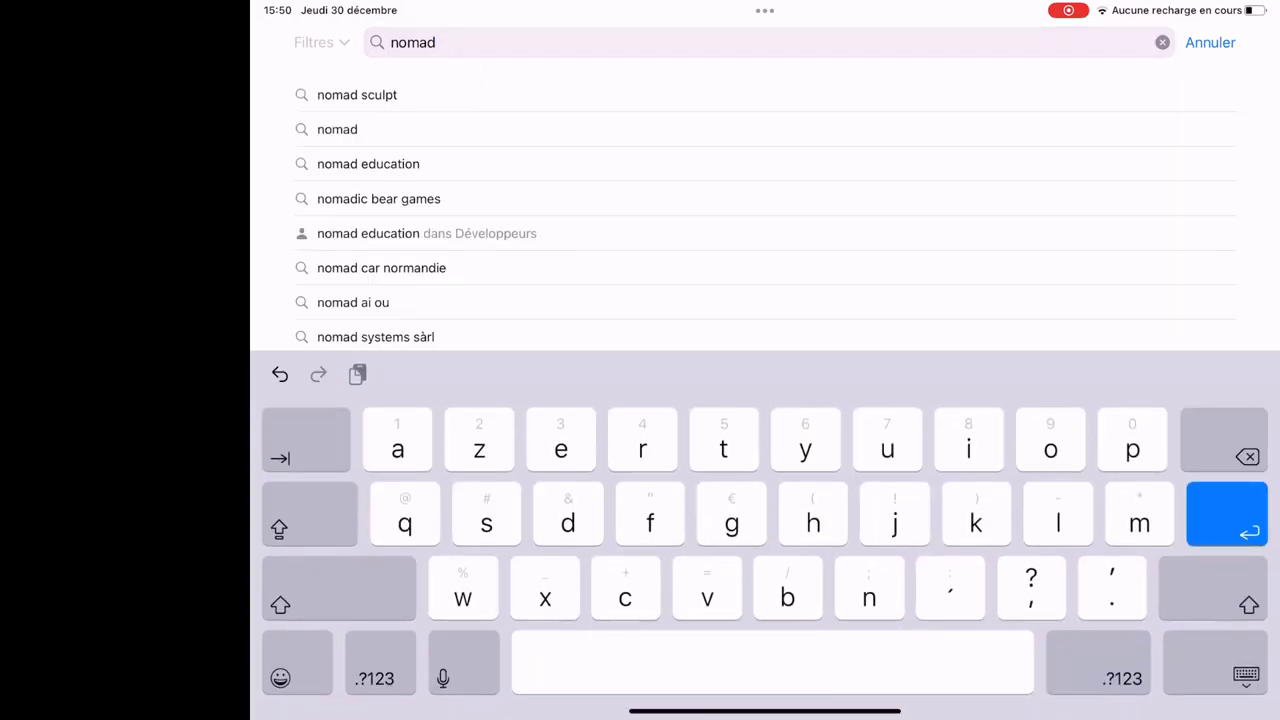
{"action": "type", "text": " scul"}
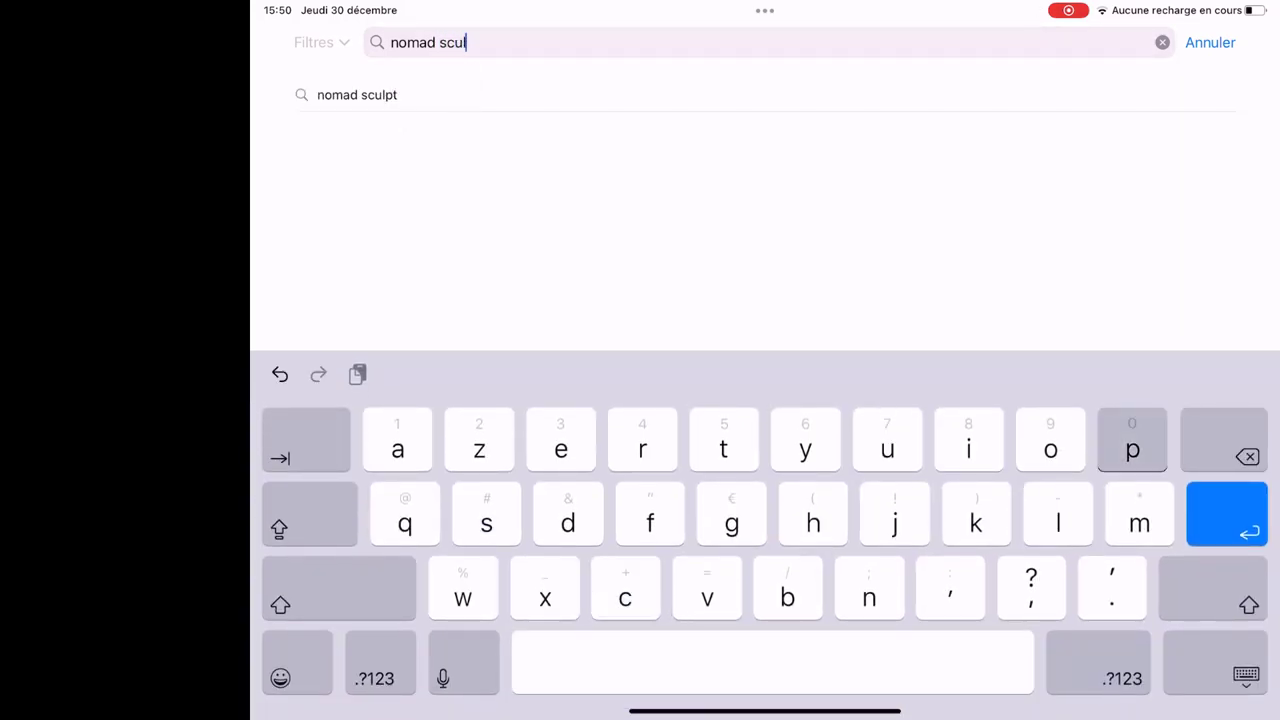
{"action": "type", "text": "pt"}
{"action": "key", "text": "Return"}
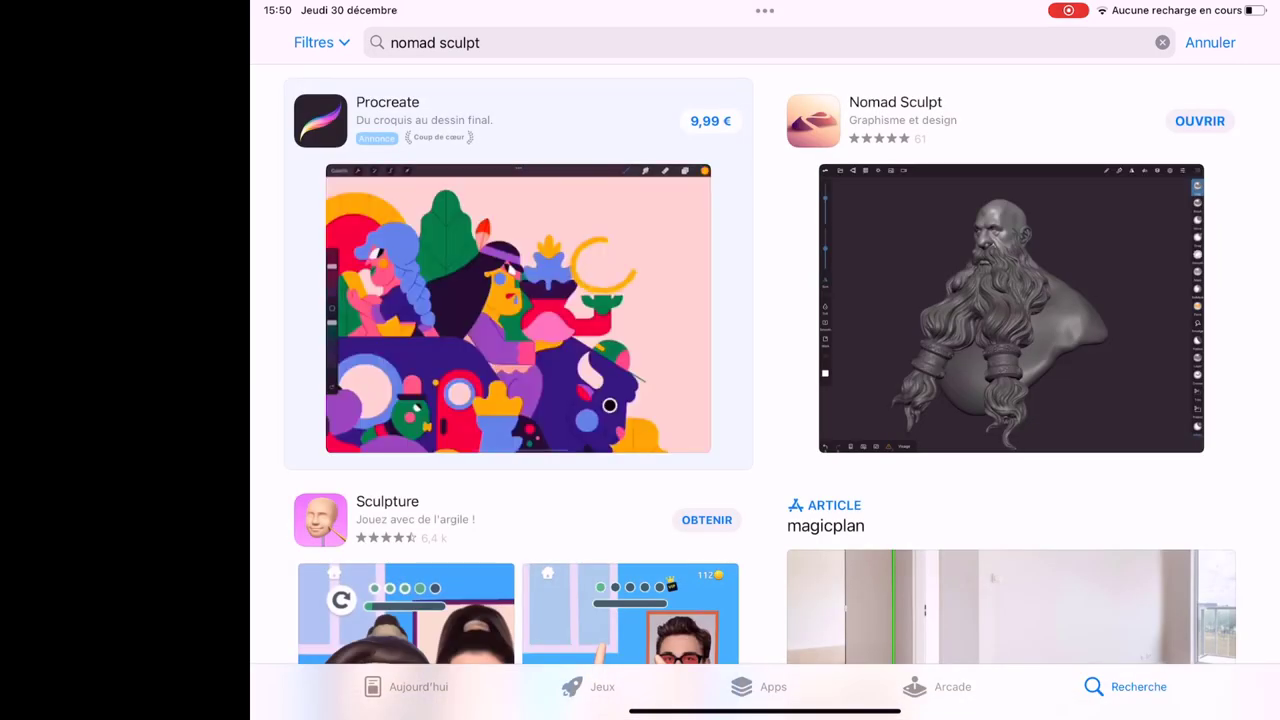
Step: Open the Nomad Sculpt product page from the search results
{"action": "left_click", "coordinate": [895, 110]}
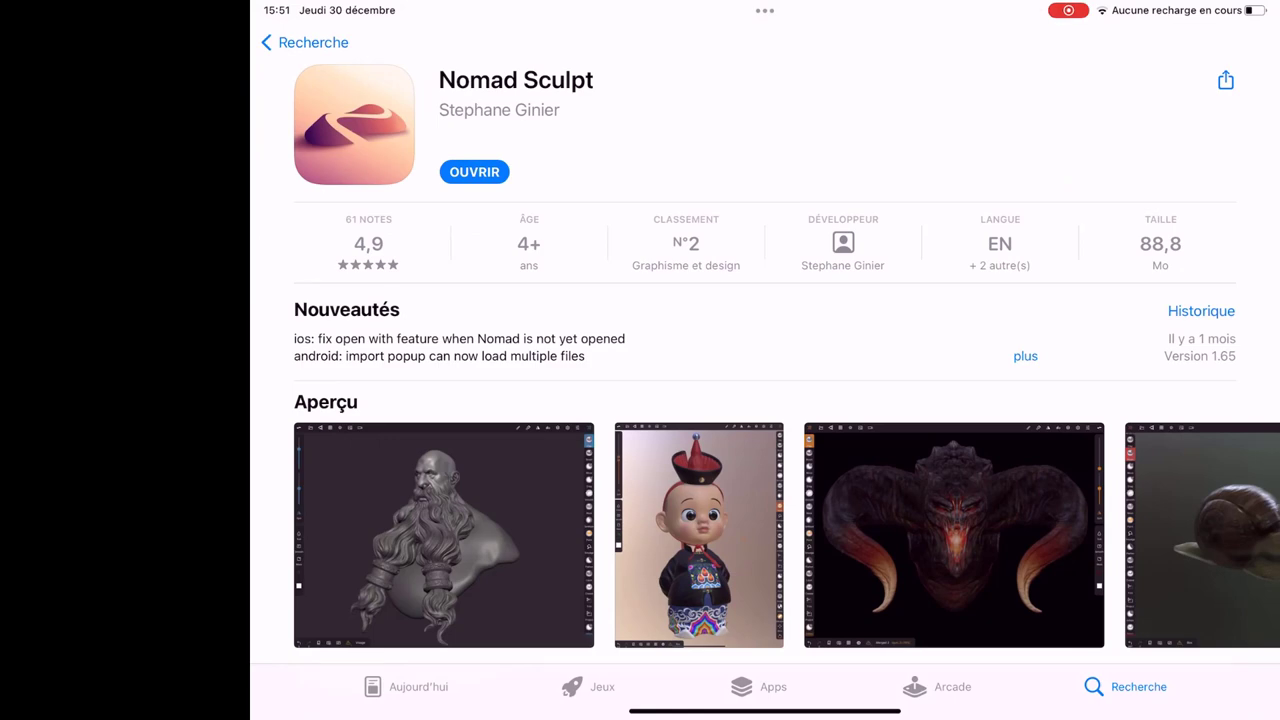
{"action": "scroll", "coordinate": [765, 400], "scroll_direction": "down", "scroll_amount": 2}
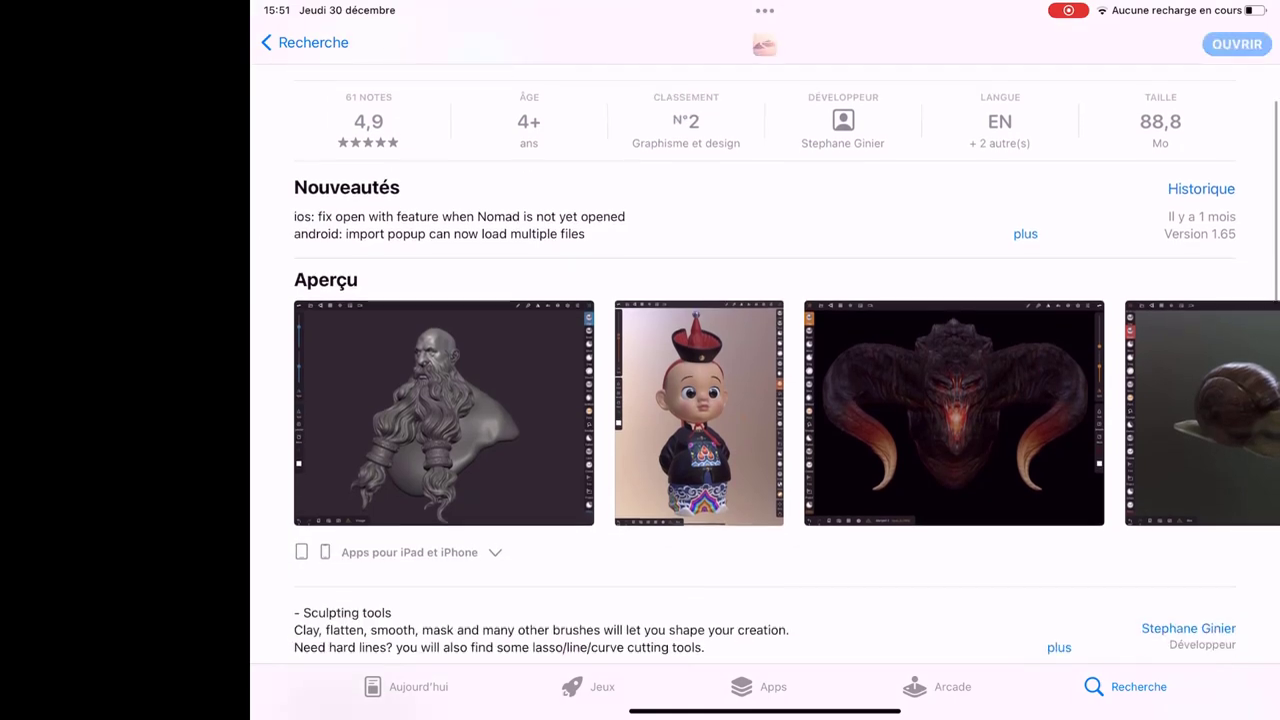
{"action": "scroll", "coordinate": [765, 400], "scroll_direction": "up", "scroll_amount": 2}
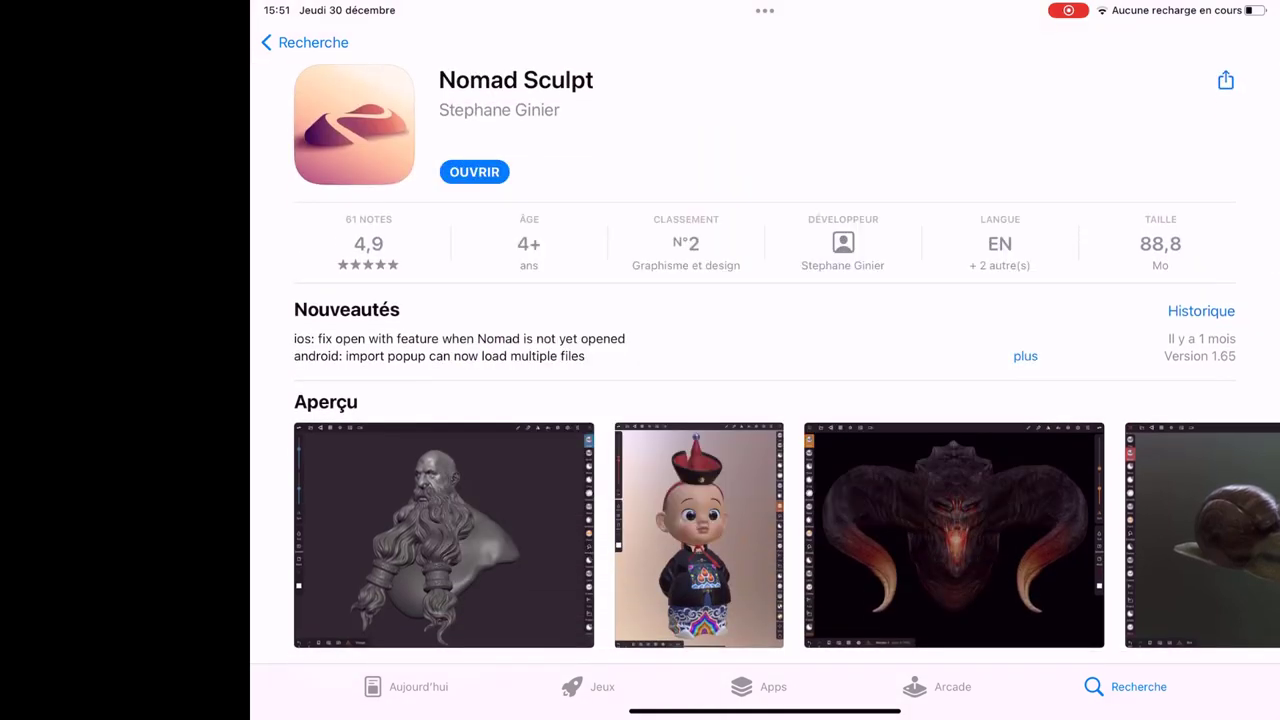
Step: Expand the full Nouveautés release notes and scroll through them
{"action": "left_click", "coordinate": [1025, 356]}
{"action": "scroll", "coordinate": [765, 400], "scroll_direction": "down", "scroll_amount": 5}
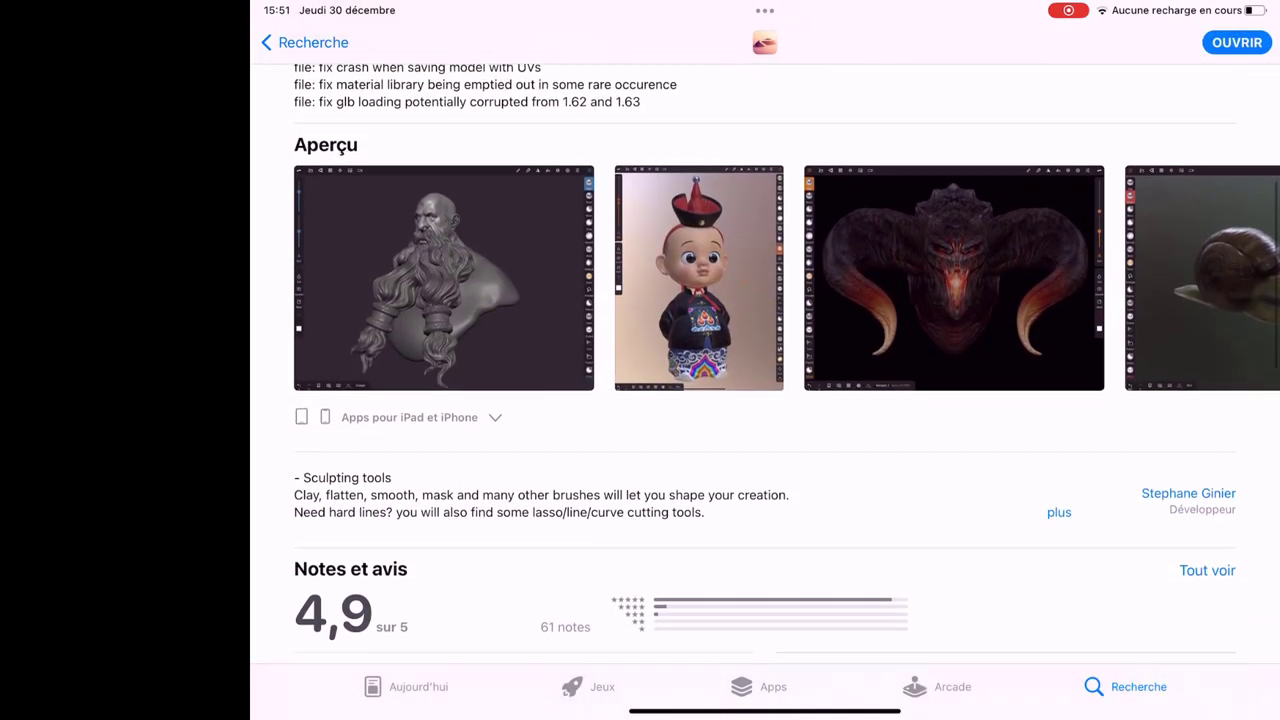
{"action": "scroll", "coordinate": [765, 400], "scroll_direction": "down", "scroll_amount": 5}
{"action": "scroll", "coordinate": [765, 400], "scroll_direction": "up", "scroll_amount": 10}
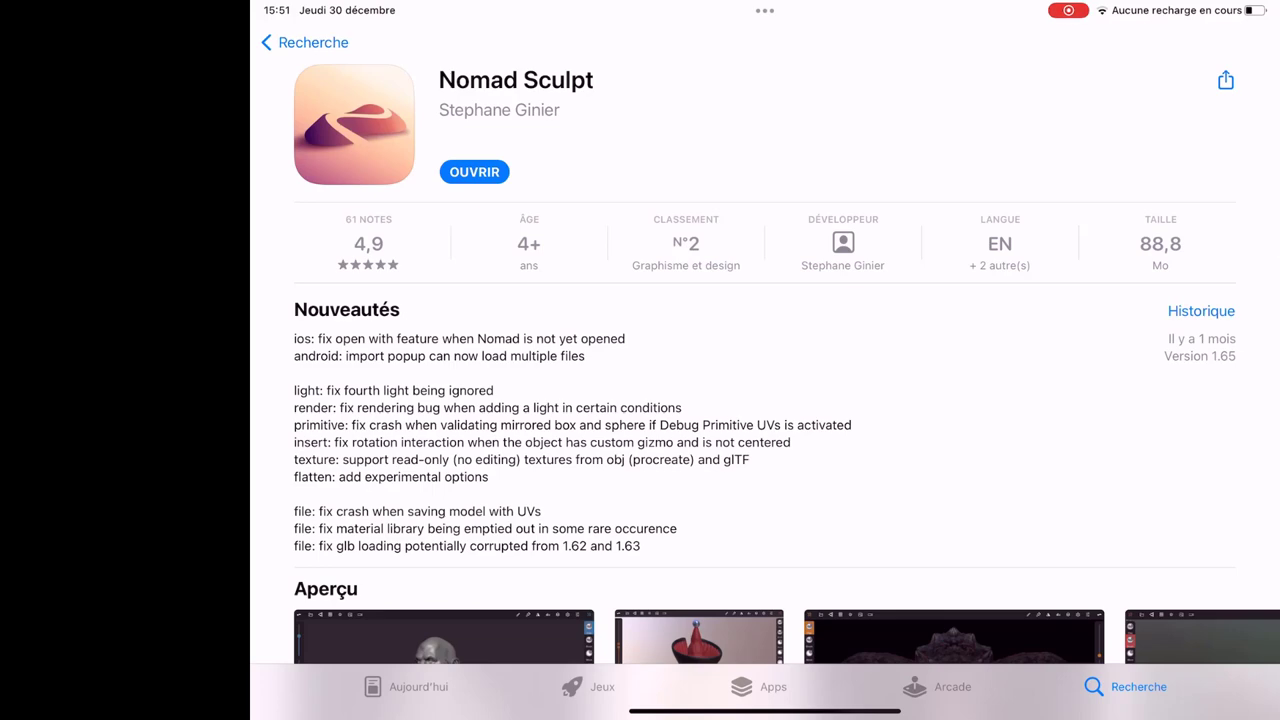
{"action": "scroll", "coordinate": [765, 400], "scroll_direction": "down", "scroll_amount": 5}
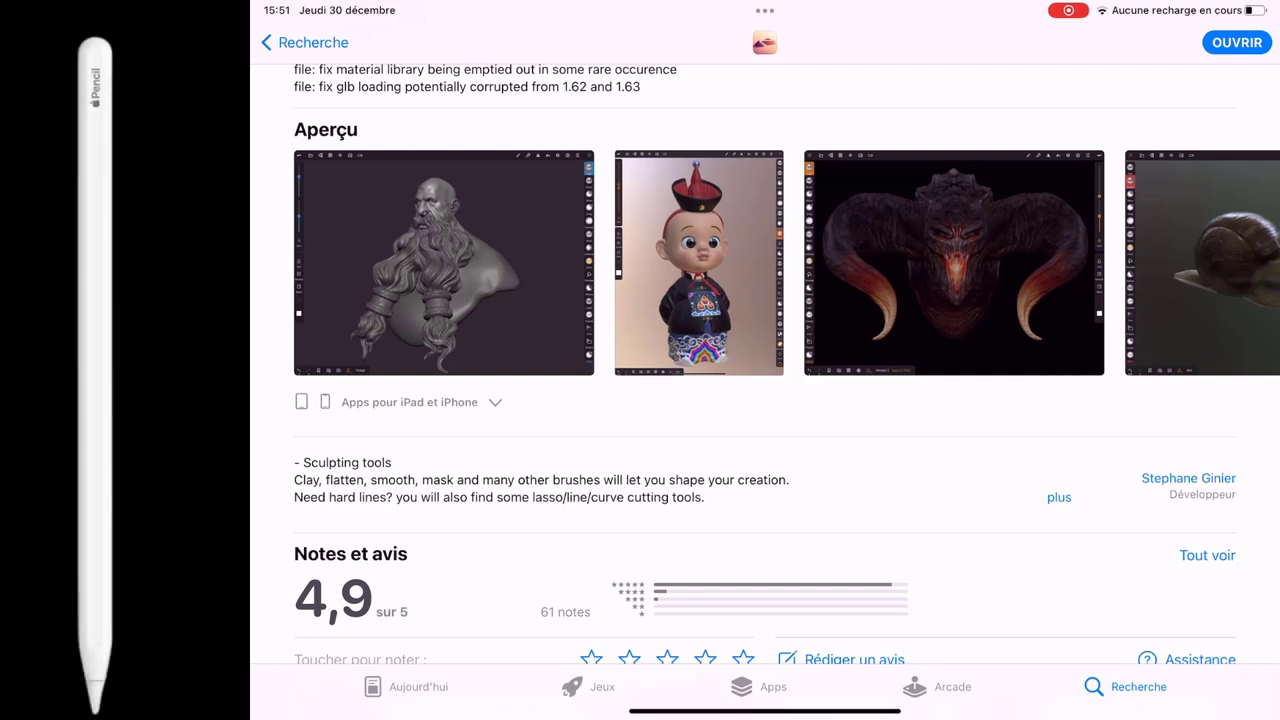
Step: Scroll through Nomad Sculpt's ratings and reviews
{"action": "scroll", "coordinate": [765, 364], "scroll_direction": "down", "scroll_amount": 5}
{"action": "scroll", "coordinate": [765, 364], "scroll_direction": "down", "scroll_amount": 7}
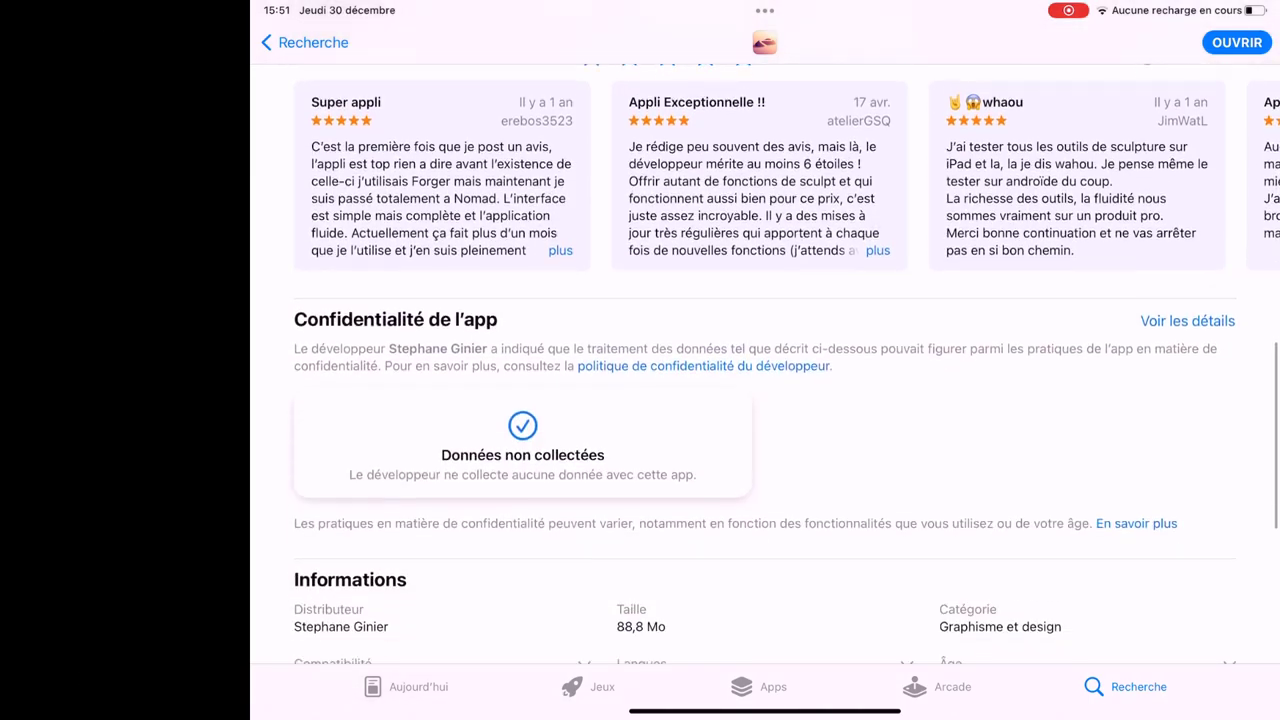
{"action": "scroll", "coordinate": [765, 364], "scroll_direction": "up", "scroll_amount": 8}
{"action": "scroll", "coordinate": [765, 364], "scroll_direction": "up", "scroll_amount": 5}
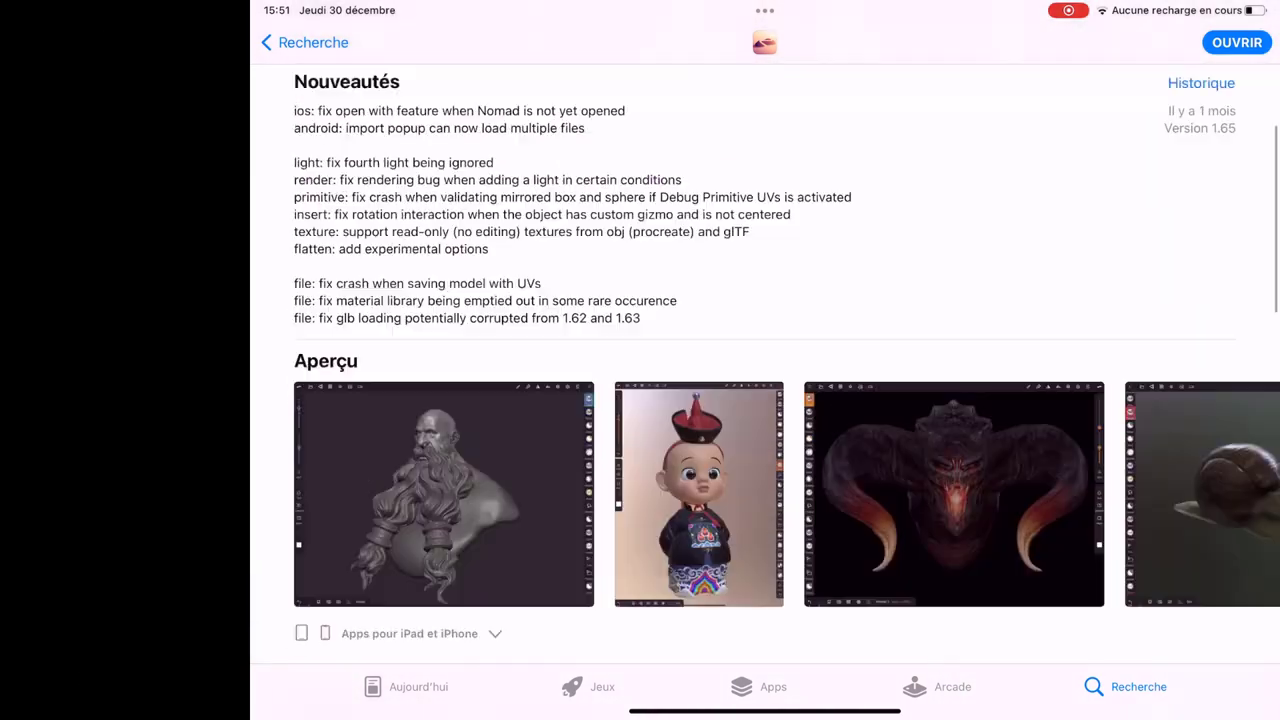
{"action": "scroll", "coordinate": [765, 364], "scroll_direction": "up", "scroll_amount": 3}
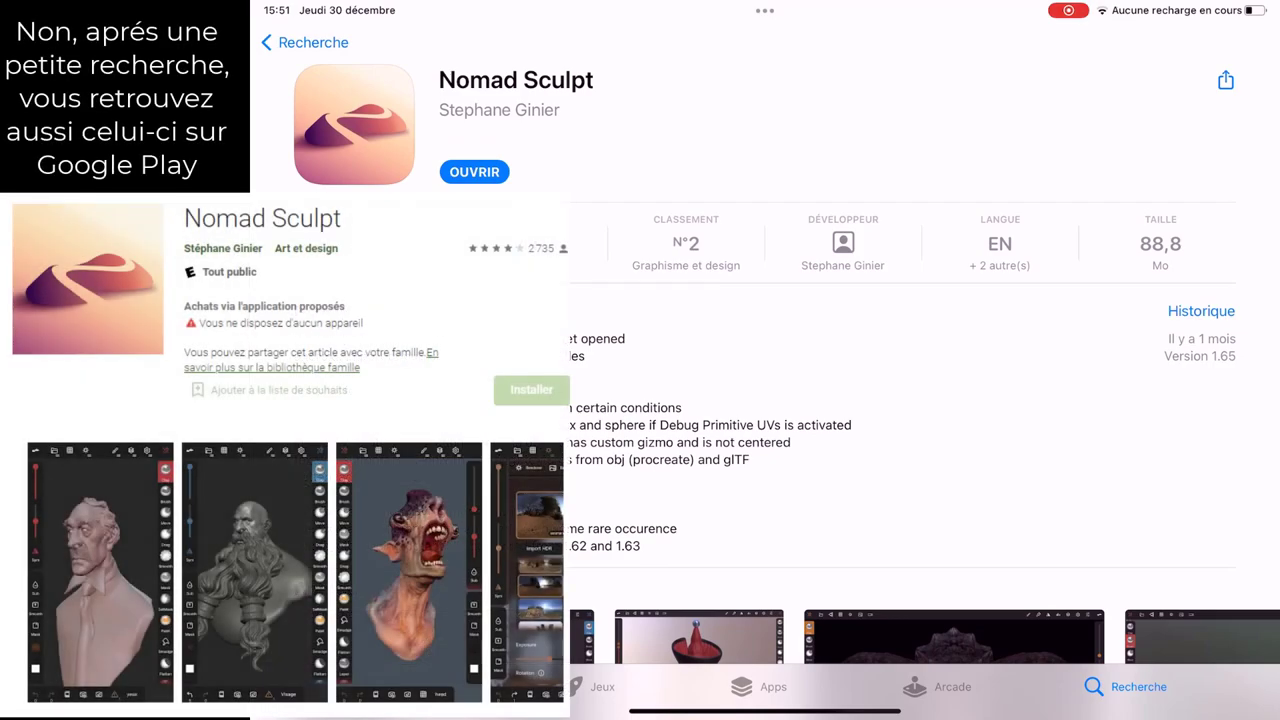
Step: Read the Confidentialité and Informations sections, then leave the App Store for the home screen
{"action": "scroll", "coordinate": [765, 364], "scroll_direction": "down", "scroll_amount": 10}
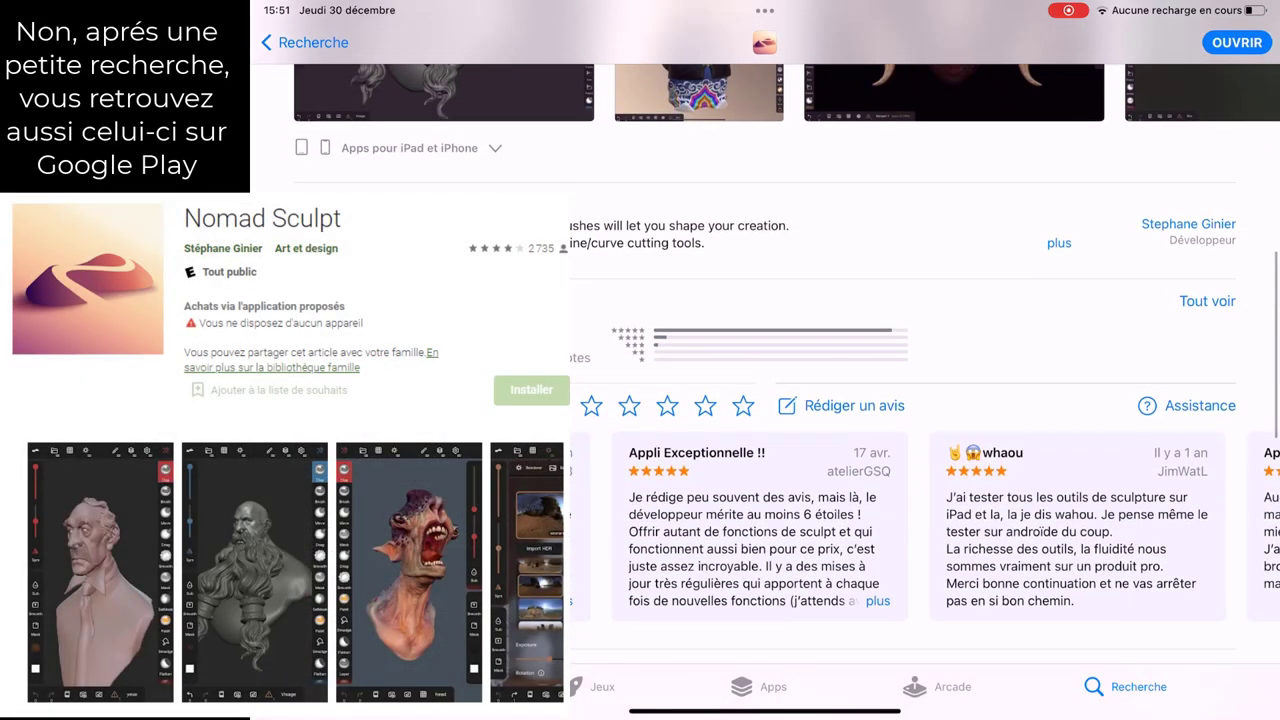
{"action": "scroll", "coordinate": [765, 364], "scroll_direction": "down", "scroll_amount": 5}
{"action": "scroll", "coordinate": [765, 364], "scroll_direction": "down", "scroll_amount": 3}
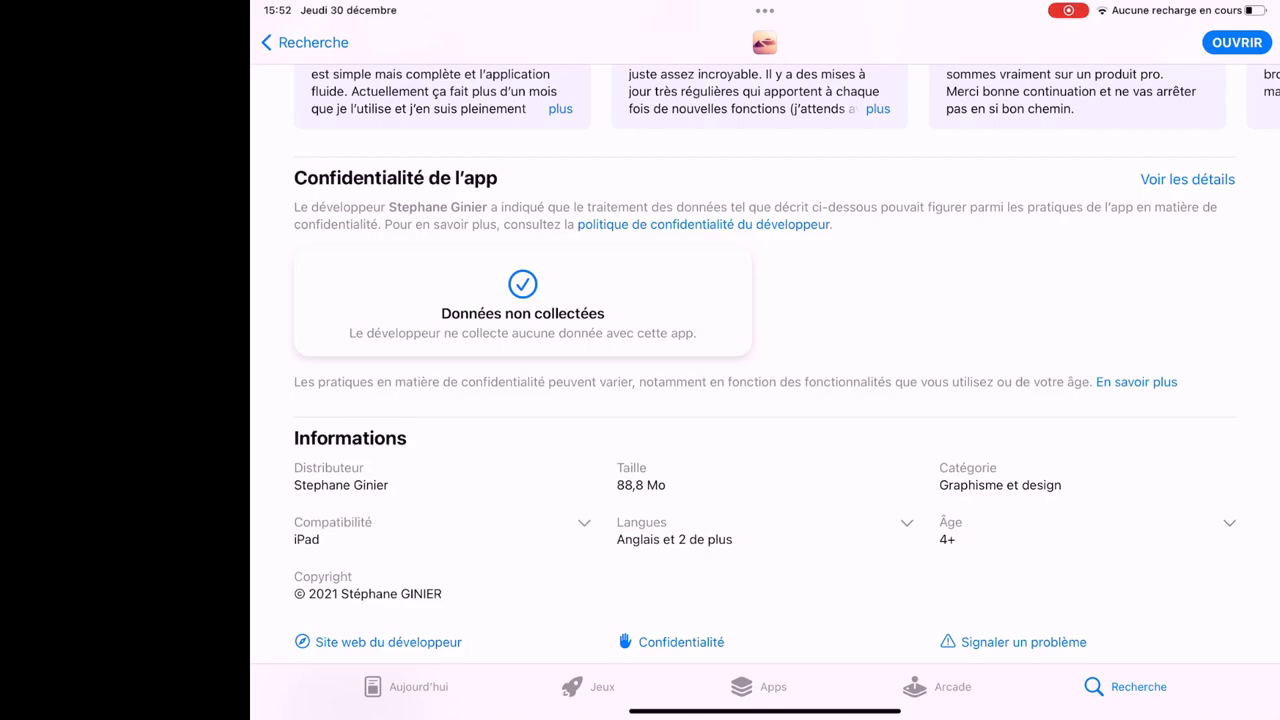
{"action": "scroll", "coordinate": [765, 390], "scroll_direction": "down", "scroll_amount": 3}
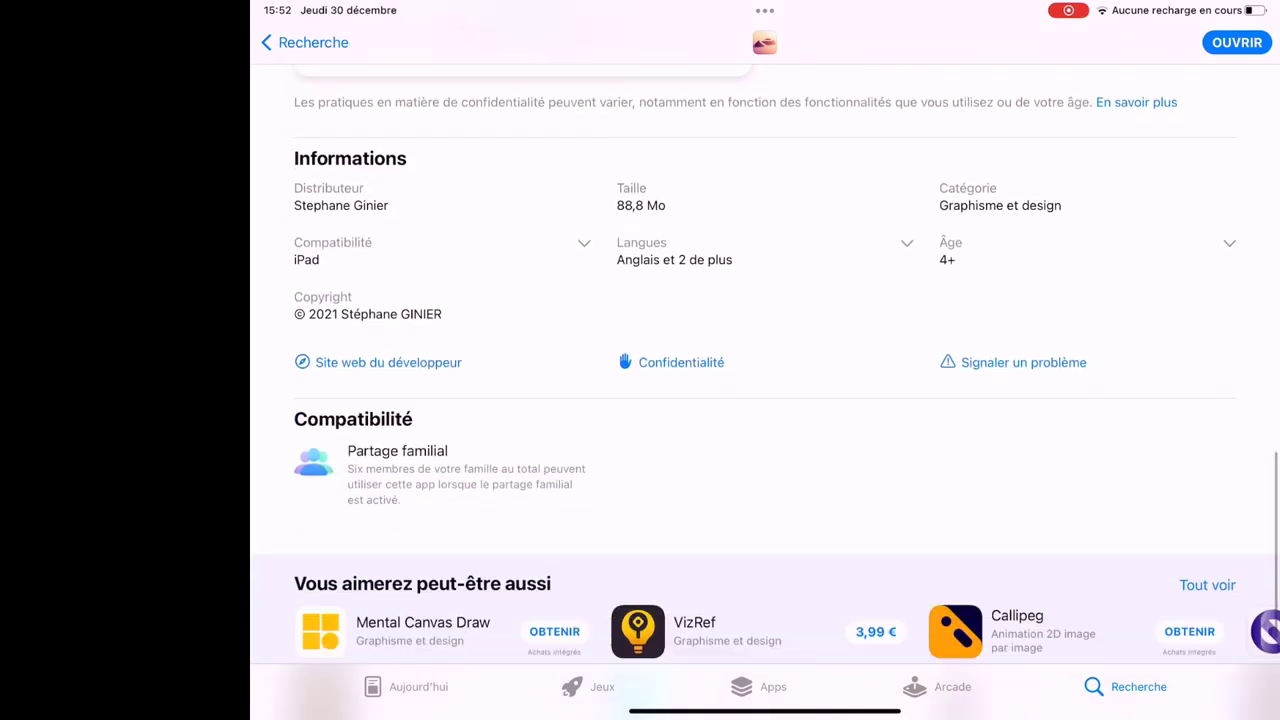
{"action": "scroll", "coordinate": [765, 390], "scroll_direction": "up", "scroll_amount": 15}
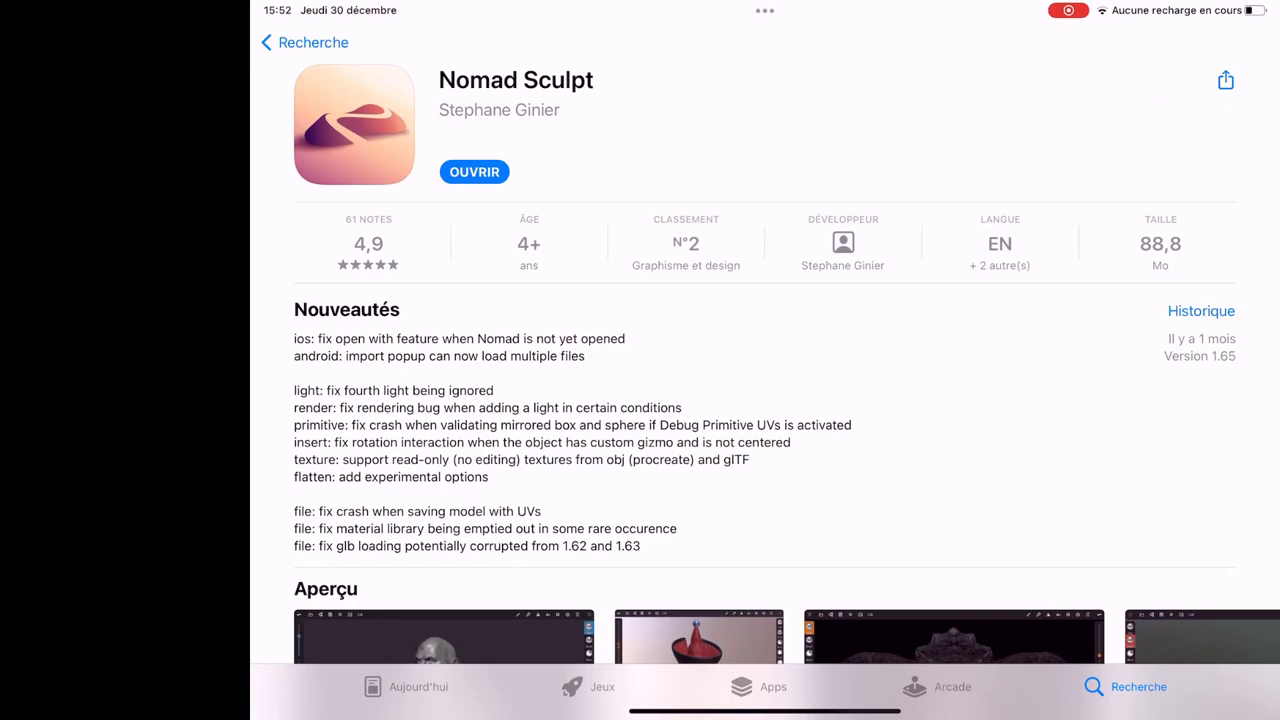
{"action": "left_click_drag", "start_coordinate": [765, 711], "coordinate": [765, 450]}
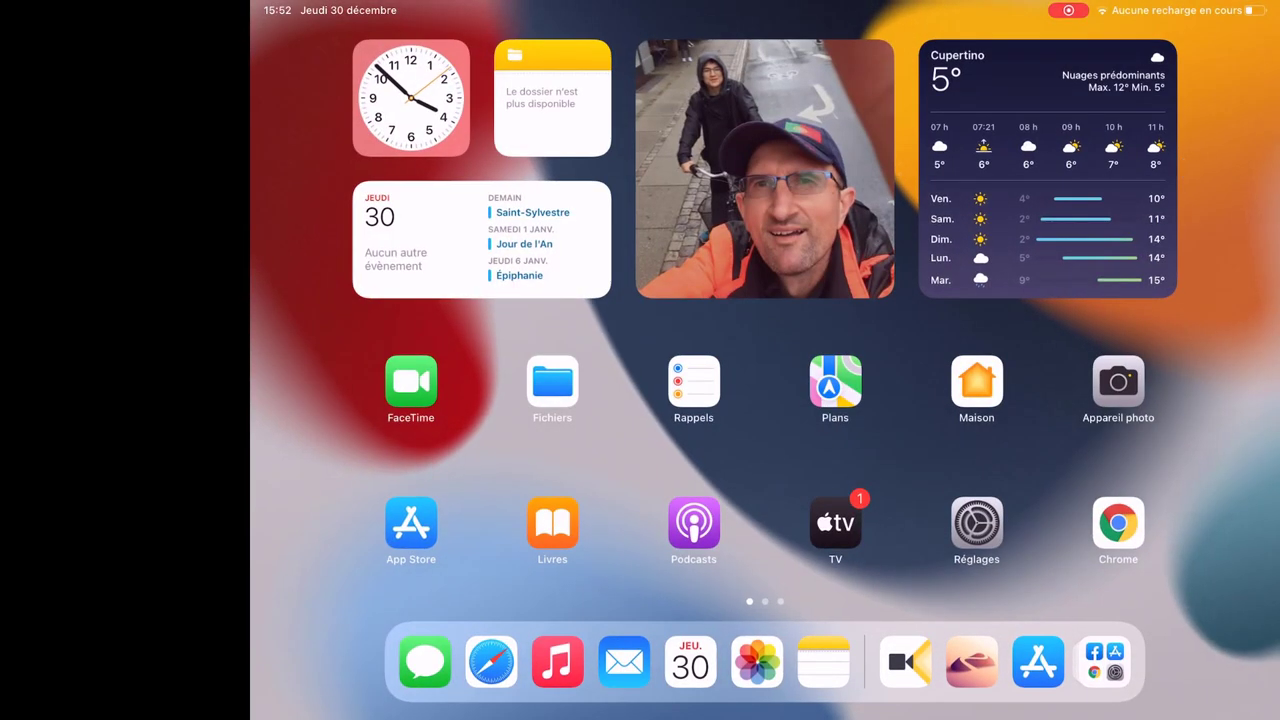
Step: Launch Nomad Sculpt and orbit the blue insect creature toward its front and top
{"action": "left_click_drag", "start_coordinate": [900, 450], "coordinate": [400, 450]}
{"action": "left_click", "coordinate": [553, 417]}
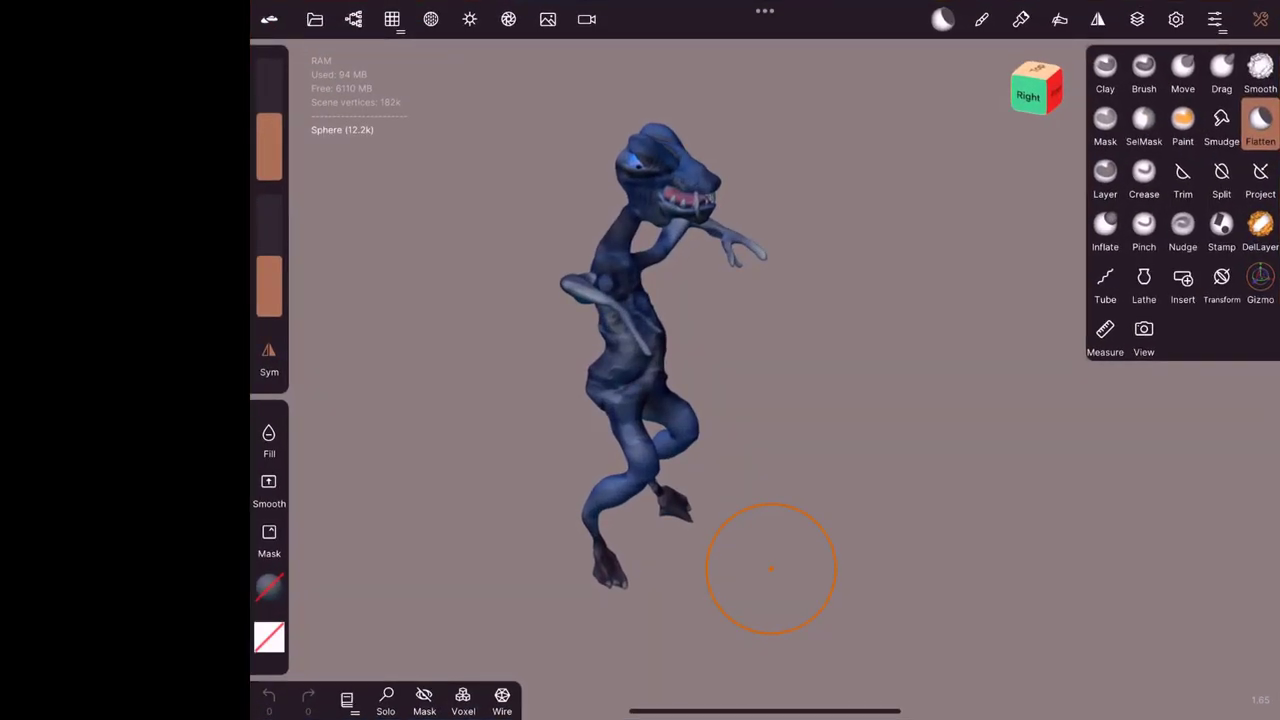
{"action": "left_click_drag", "start_coordinate": [770, 568], "coordinate": [817, 516]}
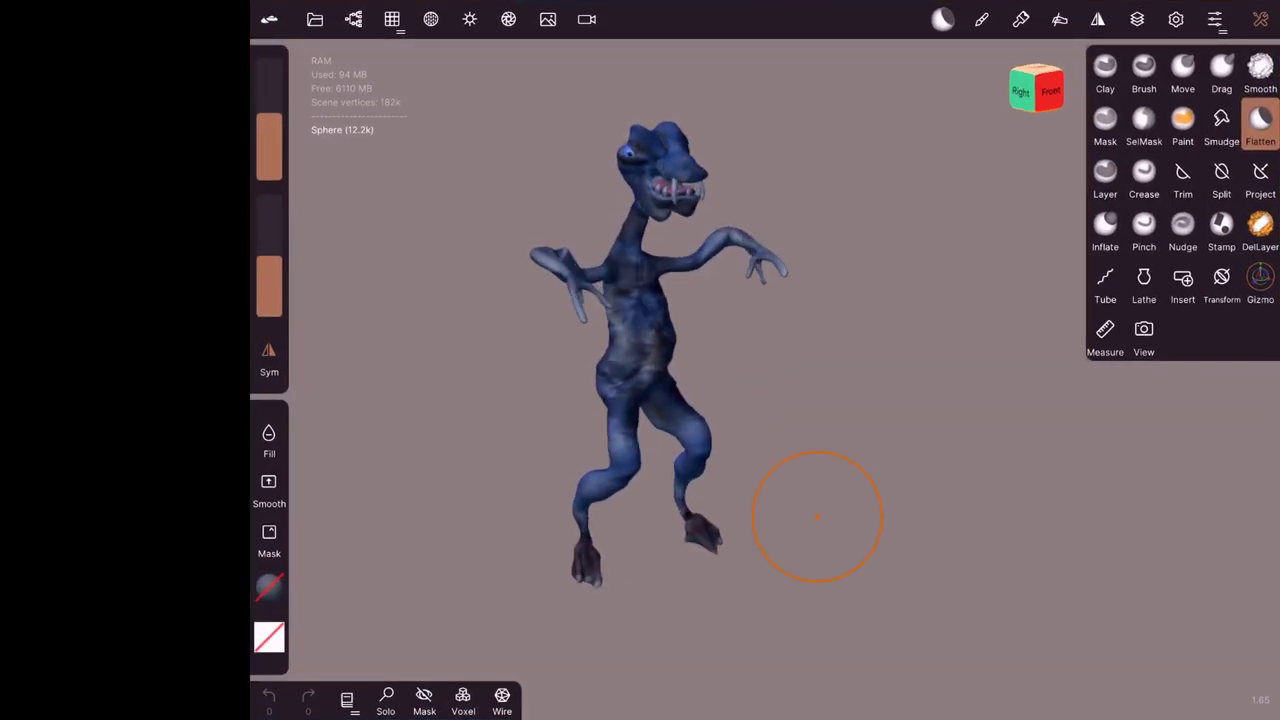
{"action": "mouse_move", "coordinate": [817, 516]}
{"action": "left_mouse_down"}
{"action": "mouse_move", "coordinate": [770, 516]}
{"action": "mouse_move", "coordinate": [820, 520]}
{"action": "mouse_move", "coordinate": [770, 505]}
{"action": "mouse_move", "coordinate": [790, 560]}
{"action": "left_mouse_up"}
Step: Snap to the right view, zoom in, and orbit to see the creature front-on with its legs
{"action": "left_click", "coordinate": [1025, 90]}
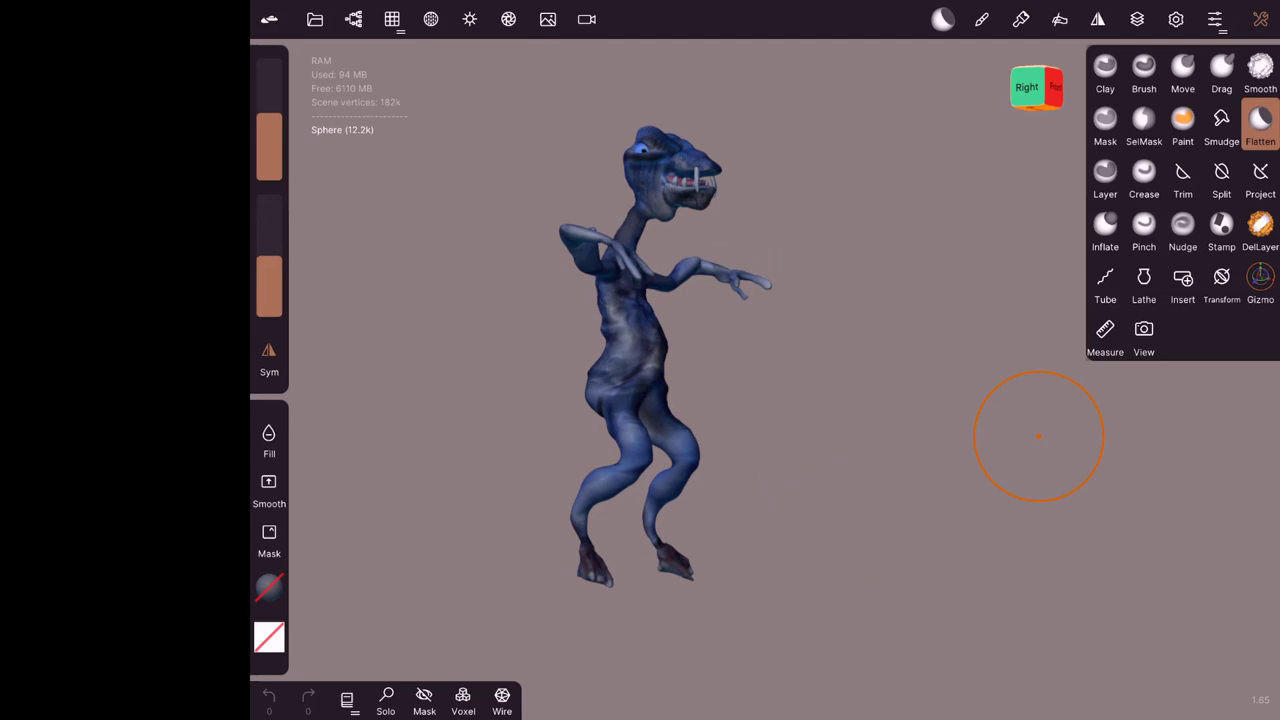
{"action": "mouse_move", "coordinate": [700, 500]}
{"action": "left_mouse_down"}
{"action": "mouse_move", "coordinate": [791, 409]}
{"action": "mouse_move", "coordinate": [871, 200]}
{"action": "mouse_move", "coordinate": [860, 315]}
{"action": "left_mouse_up"}
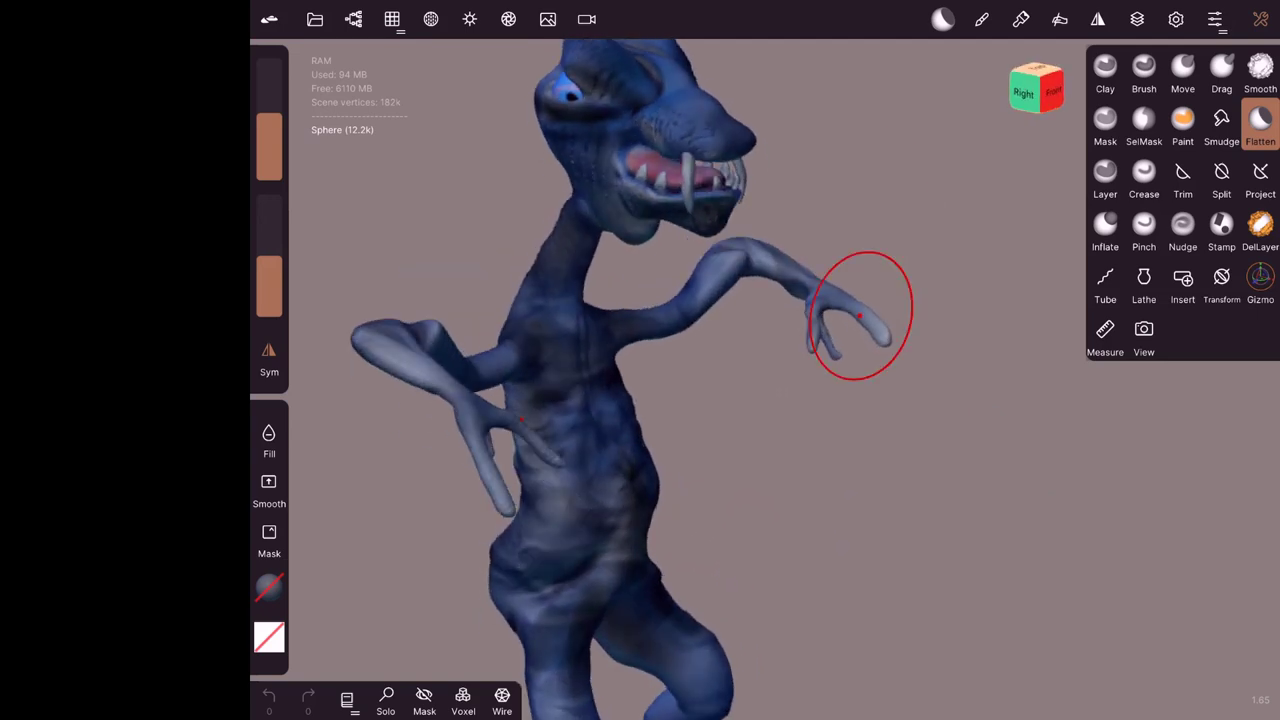
{"action": "mouse_move", "coordinate": [520, 418]}
{"action": "left_mouse_down"}
{"action": "mouse_move", "coordinate": [580, 500]}
{"action": "mouse_move", "coordinate": [594, 566]}
{"action": "mouse_move", "coordinate": [946, 452]}
{"action": "left_mouse_up"}
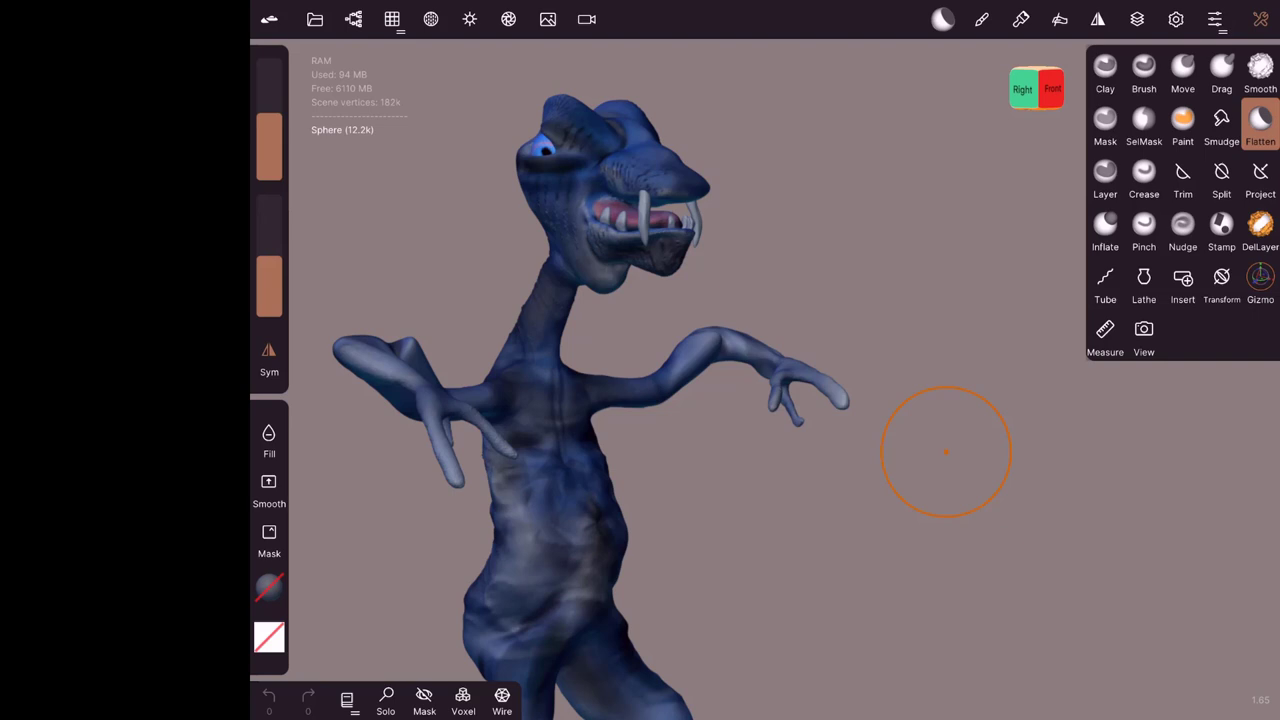
{"action": "left_click_drag", "start_coordinate": [946, 452], "coordinate": [814, 357]}
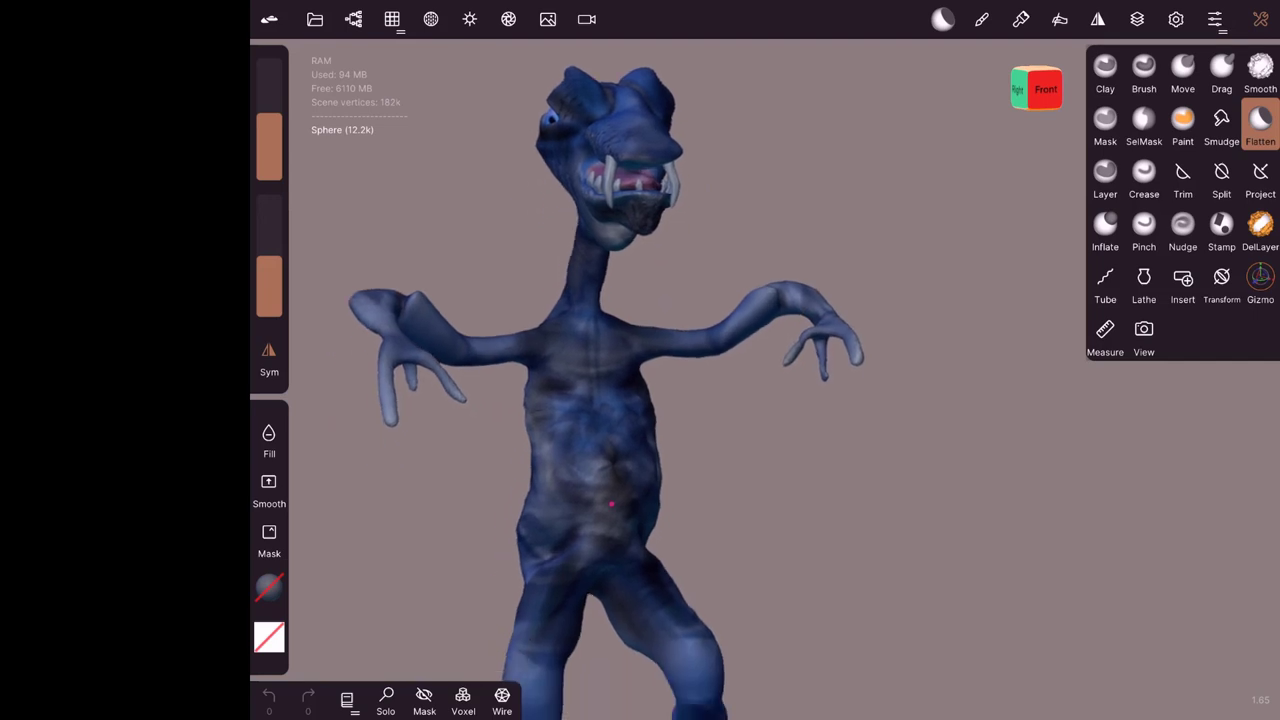
{"action": "mouse_move", "coordinate": [606, 500]}
{"action": "left_mouse_down"}
{"action": "mouse_move", "coordinate": [606, 366]}
{"action": "mouse_move", "coordinate": [630, 453]}
{"action": "mouse_move", "coordinate": [619, 392]}
{"action": "mouse_move", "coordinate": [1058, 490]}
{"action": "mouse_move", "coordinate": [781, 515]}
{"action": "left_mouse_up"}
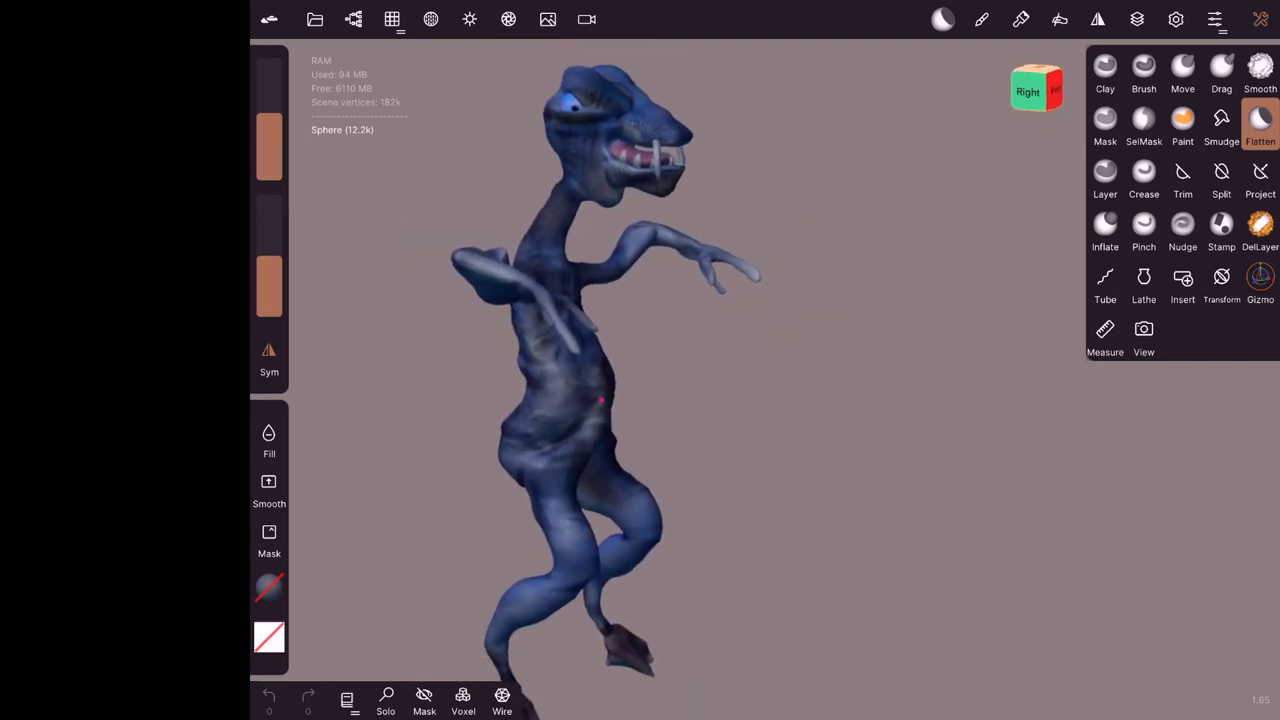
Step: Start a new scene, confirming replacement of the insect with a plain sphere
{"action": "left_click", "coordinate": [314, 19]}
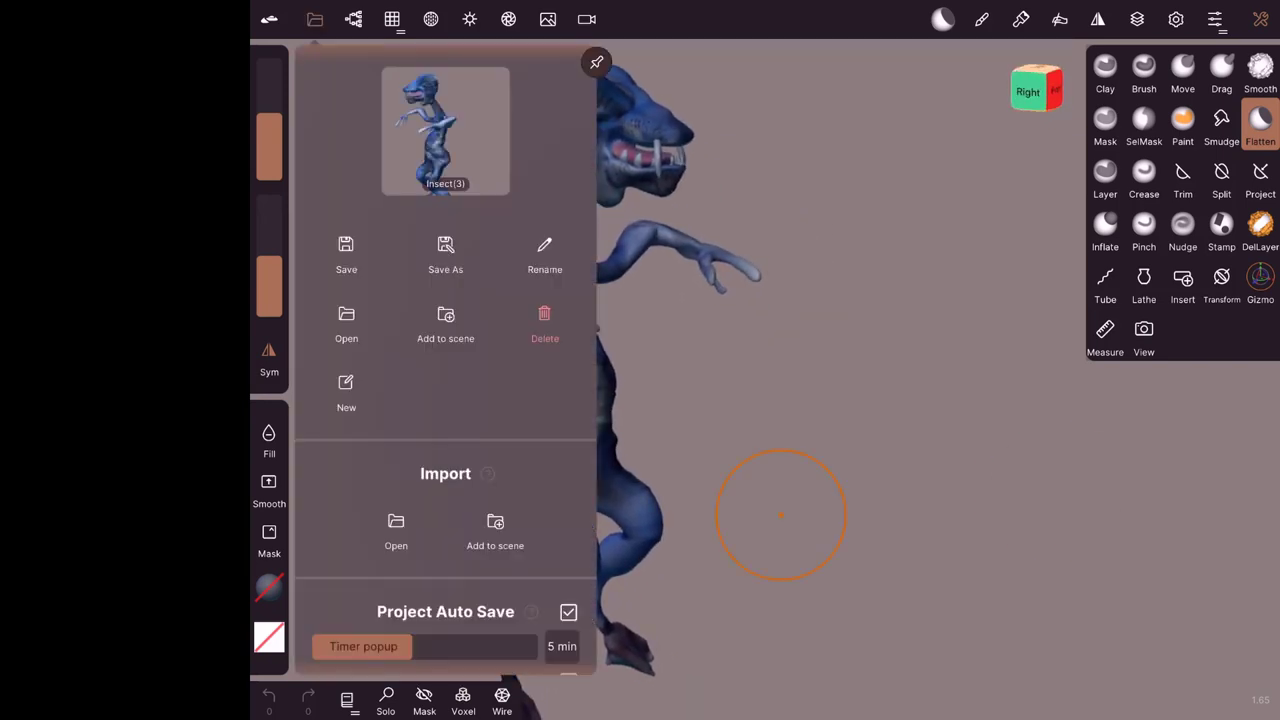
{"action": "left_click", "coordinate": [346, 390]}
{"action": "left_click", "coordinate": [571, 403]}
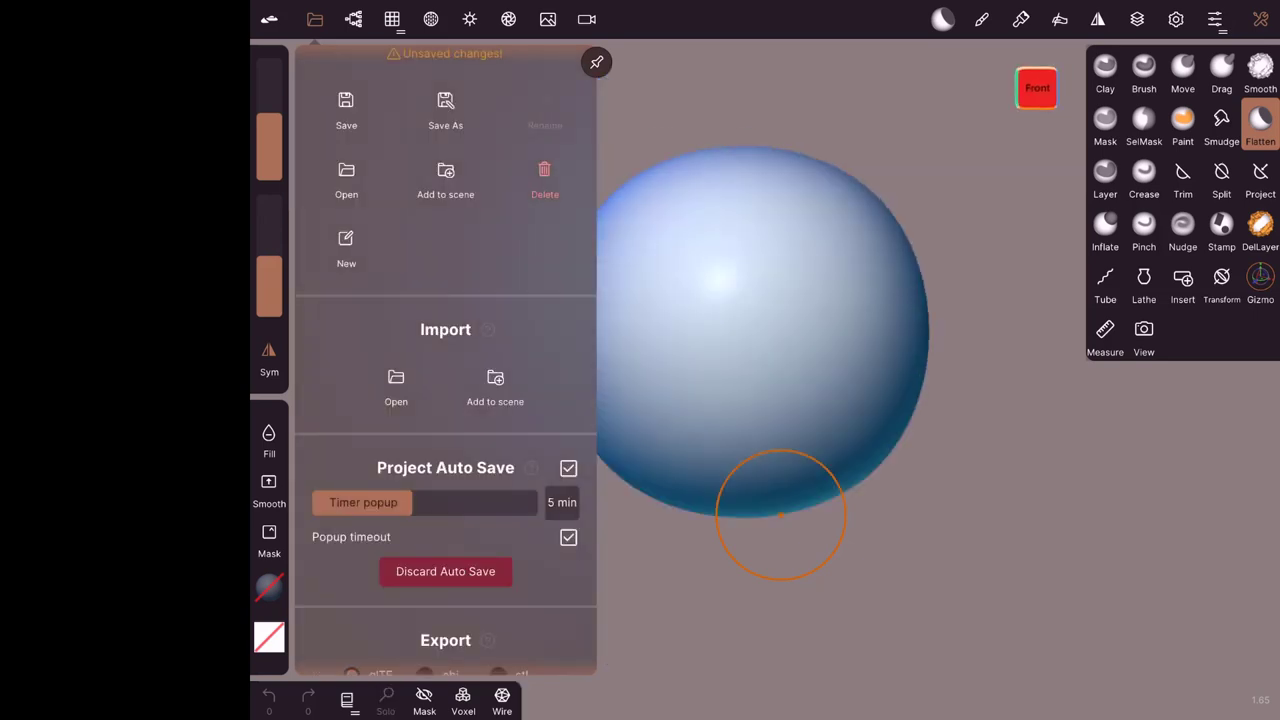
{"action": "left_click_drag", "start_coordinate": [781, 515], "coordinate": [958, 535]}
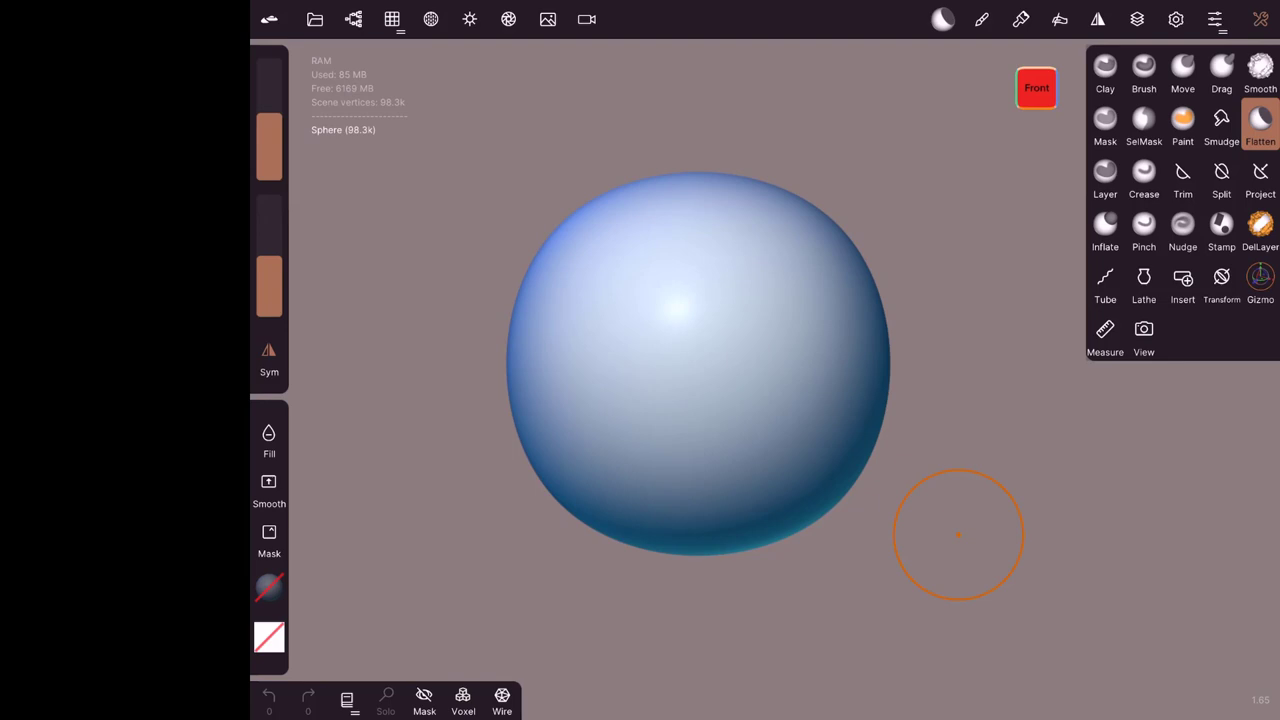
Step: Try Clay and Brush, then settle on the Move tool
{"action": "left_click", "coordinate": [1105, 66]}
{"action": "left_click", "coordinate": [1144, 66]}
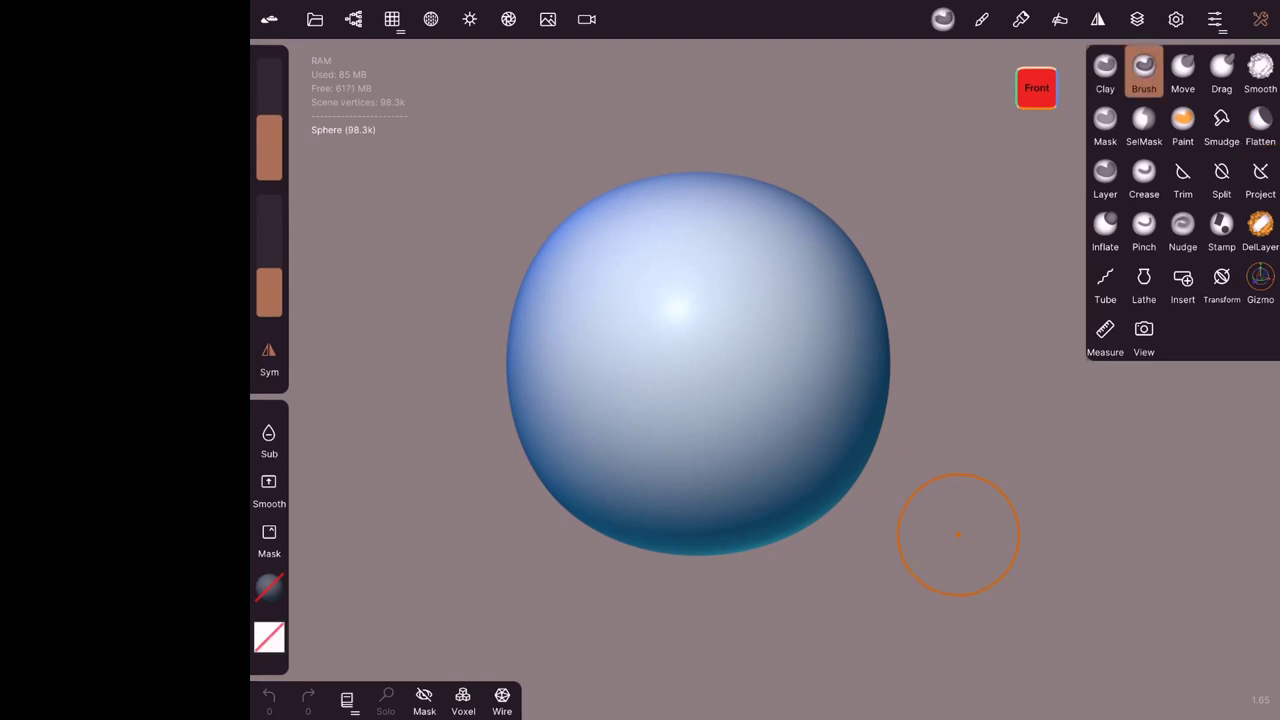
{"action": "left_click", "coordinate": [1182, 66]}
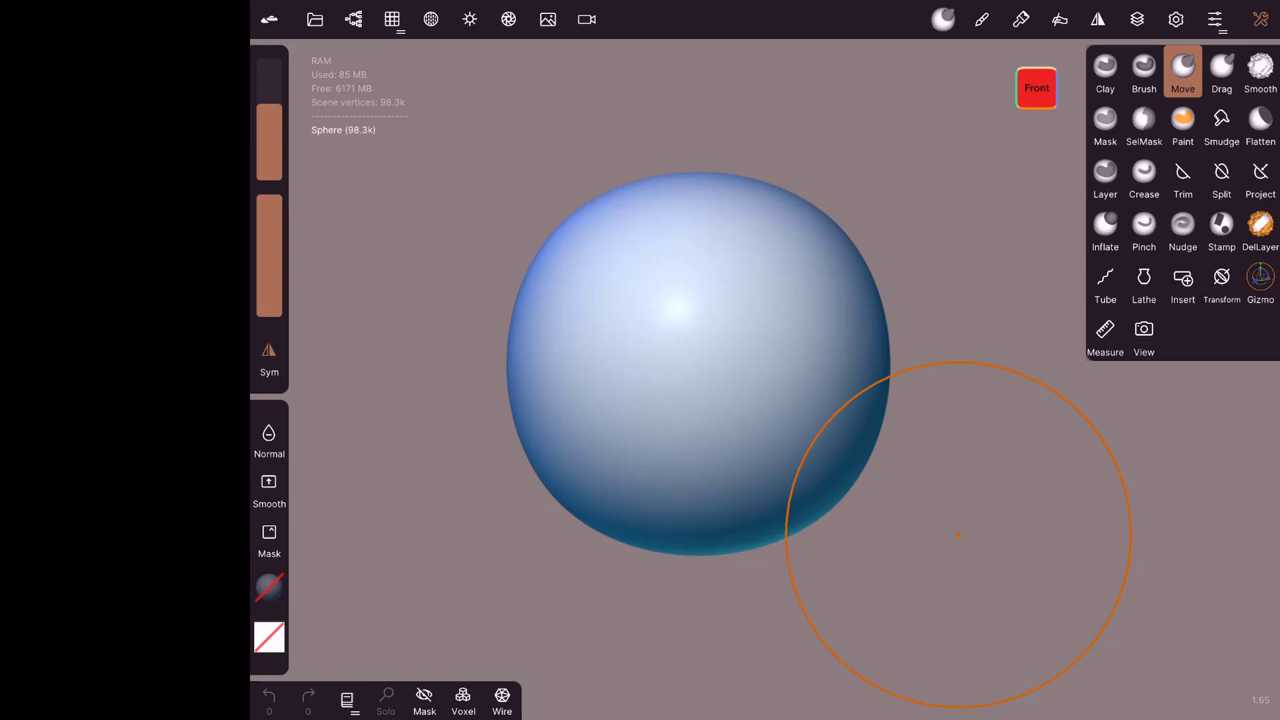
Step: Drag Move strokes across the sphere, orbiting between them, into a lumpy heart-like blob
{"action": "mouse_move", "coordinate": [958, 535]}
{"action": "left_mouse_down"}
{"action": "mouse_move", "coordinate": [889, 337]}
{"action": "mouse_move", "coordinate": [889, 429]}
{"action": "mouse_move", "coordinate": [855, 531]}
{"action": "mouse_move", "coordinate": [734, 563]}
{"action": "left_mouse_up"}
{"action": "mouse_move", "coordinate": [814, 380]}
{"action": "left_mouse_down"}
{"action": "mouse_move", "coordinate": [789, 389]}
{"action": "mouse_move", "coordinate": [810, 310]}
{"action": "left_mouse_up"}
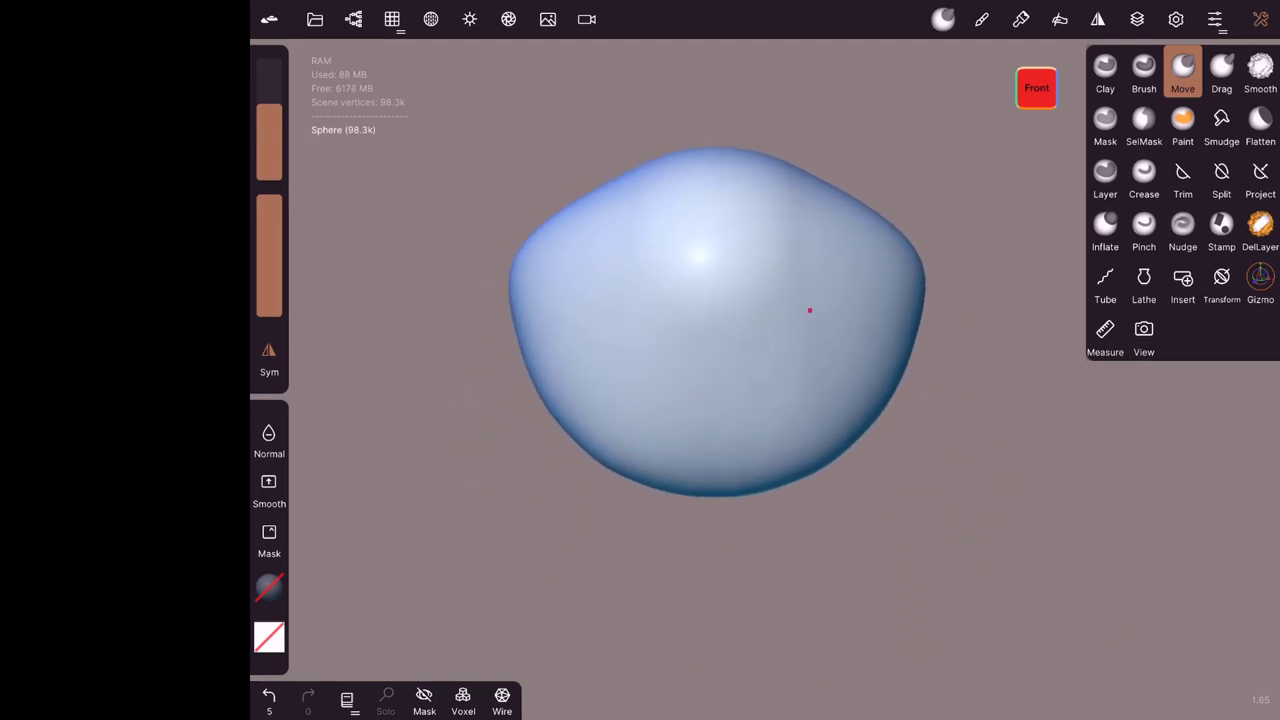
{"action": "mouse_move", "coordinate": [1100, 560]}
{"action": "left_mouse_down"}
{"action": "mouse_move", "coordinate": [941, 515]}
{"action": "mouse_move", "coordinate": [800, 230]}
{"action": "mouse_move", "coordinate": [760, 188]}
{"action": "left_mouse_up"}
{"action": "mouse_move", "coordinate": [655, 200]}
{"action": "left_mouse_down"}
{"action": "mouse_move", "coordinate": [594, 157]}
{"action": "mouse_move", "coordinate": [486, 177]}
{"action": "mouse_move", "coordinate": [794, 514]}
{"action": "mouse_move", "coordinate": [808, 309]}
{"action": "mouse_move", "coordinate": [807, 550]}
{"action": "left_mouse_up"}
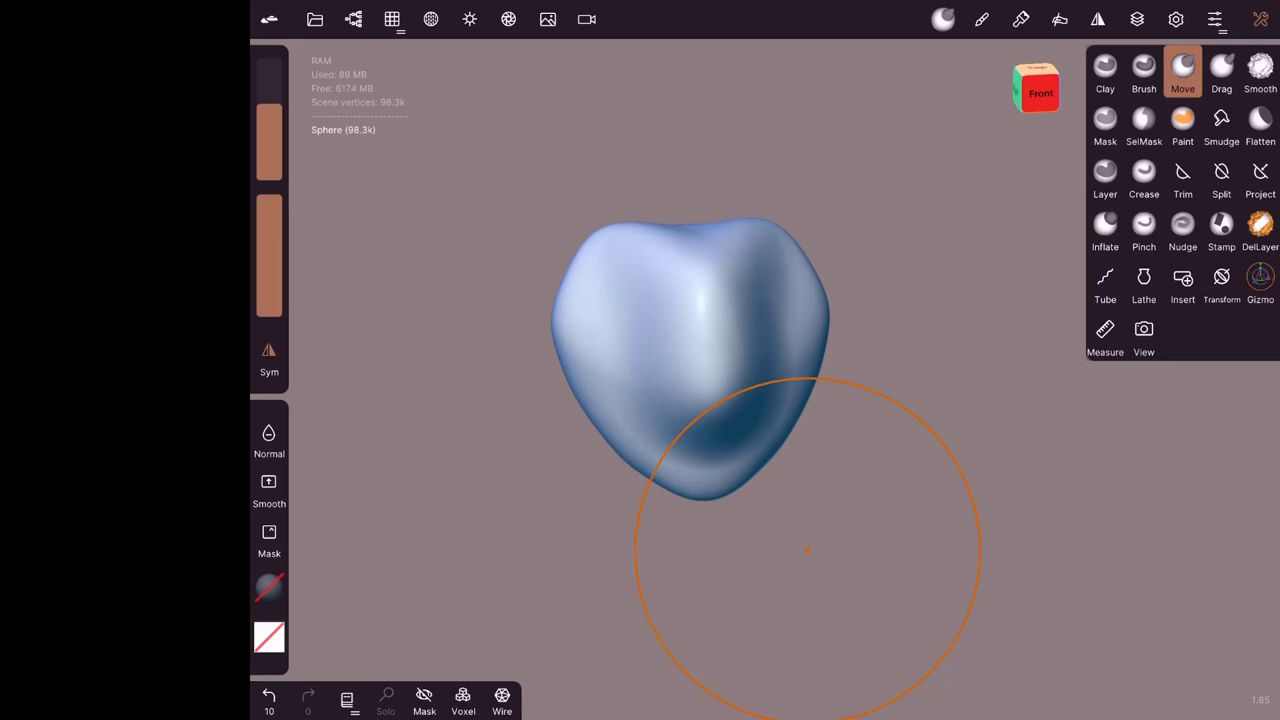
{"action": "left_click", "coordinate": [314, 19]}
Step: Open the Personnage(2) project, discarding the unsaved blob
{"action": "left_click", "coordinate": [219, 150]}
{"action": "left_click", "coordinate": [287, 94]}
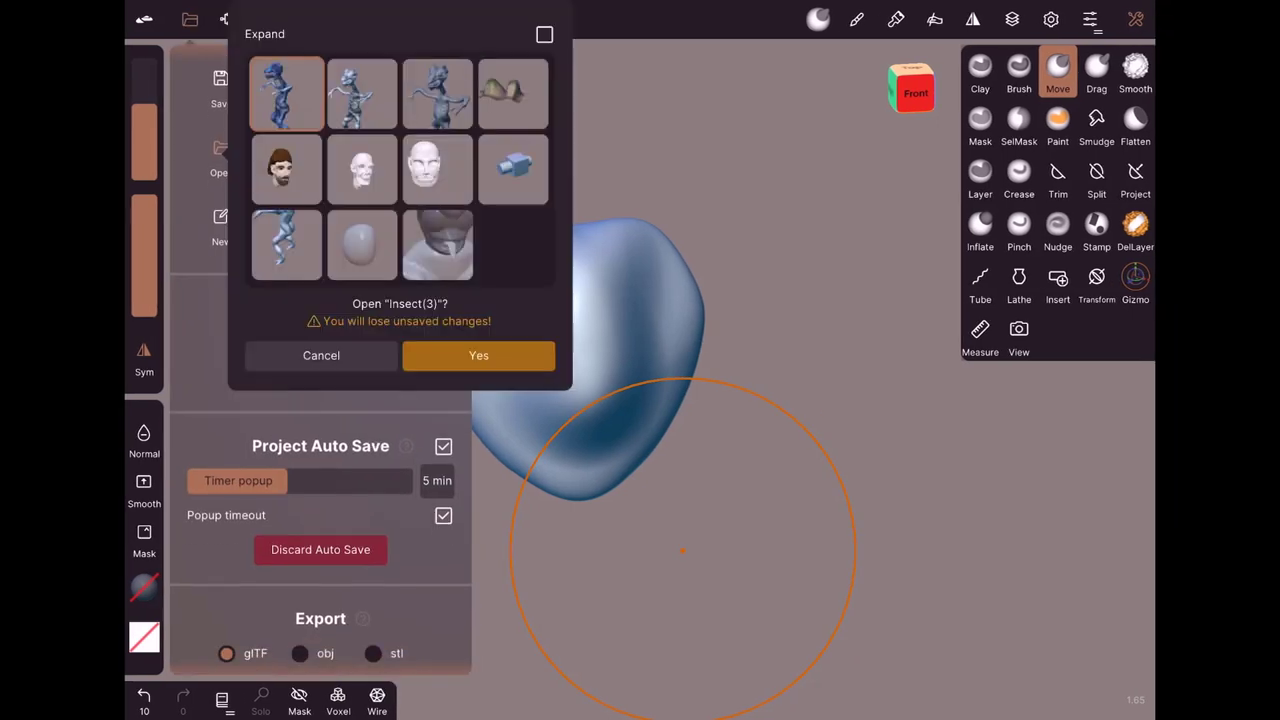
{"action": "left_click", "coordinate": [287, 169]}
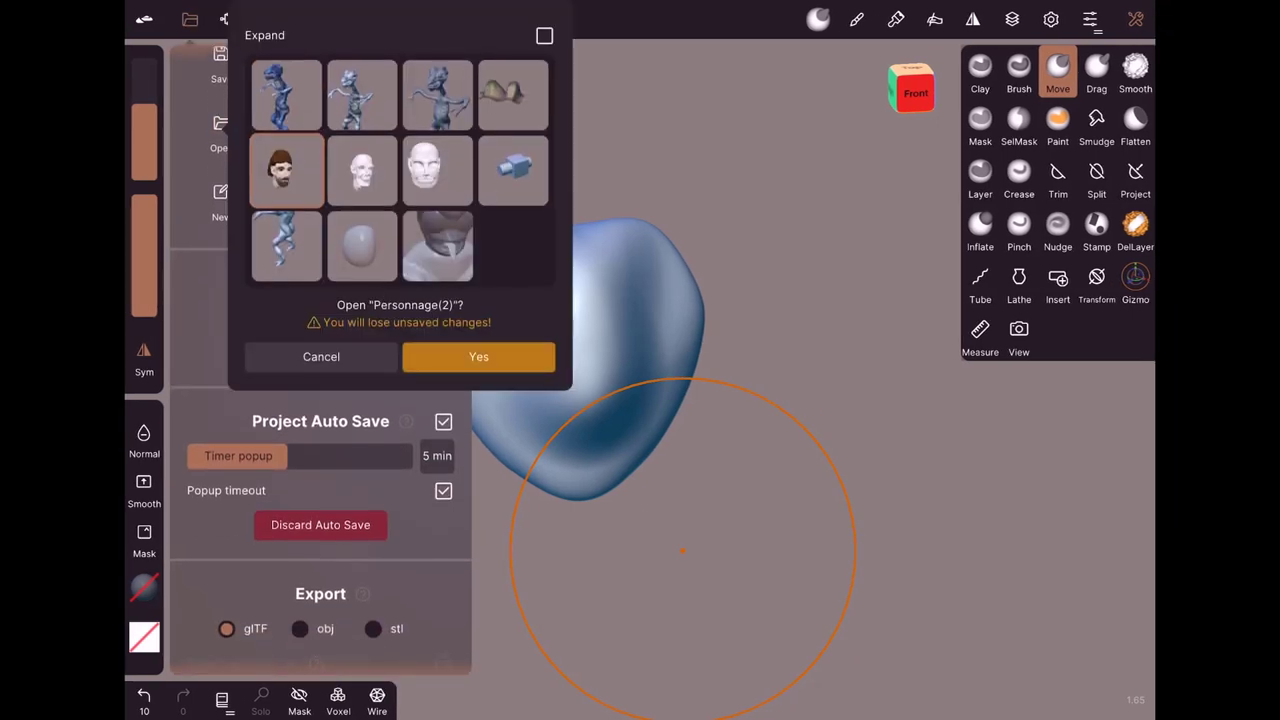
{"action": "left_click", "coordinate": [478, 356]}
Step: Orbit the bearded head, undo the accidental chin pull, and turn it front-on
{"action": "left_click_drag", "start_coordinate": [683, 548], "coordinate": [686, 600]}
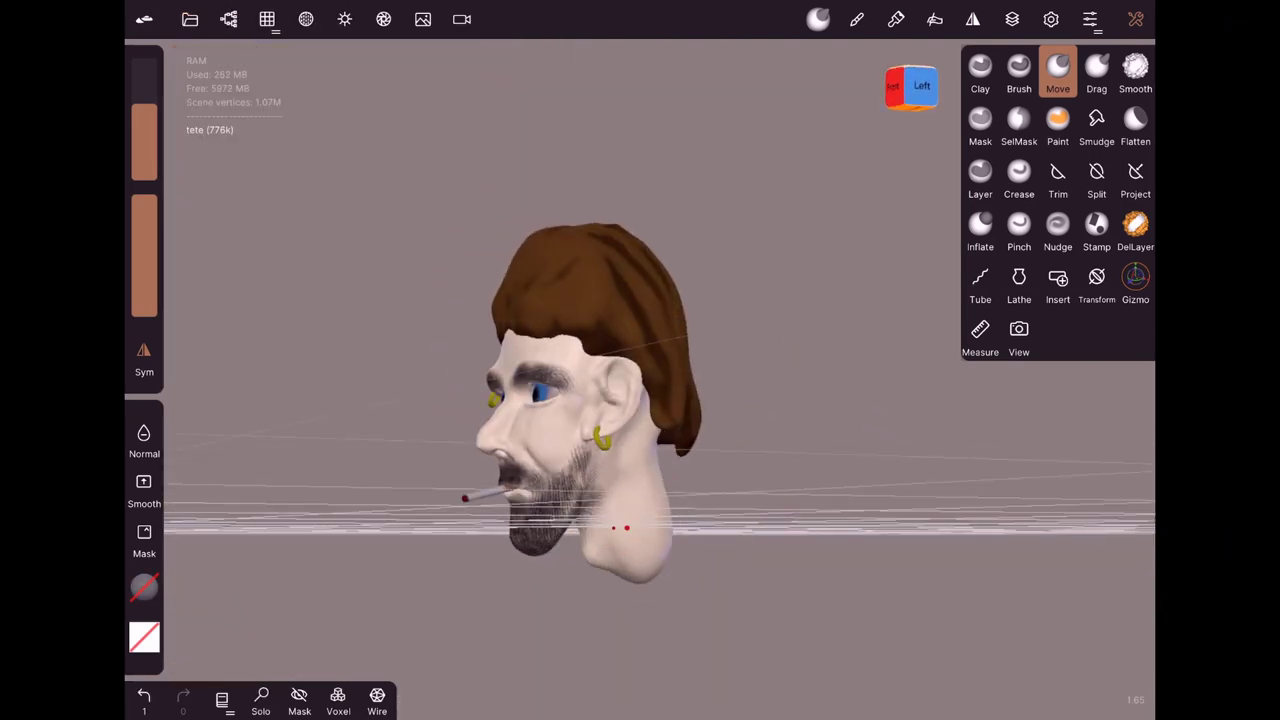
{"action": "left_click_drag", "start_coordinate": [608, 528], "coordinate": [602, 558]}
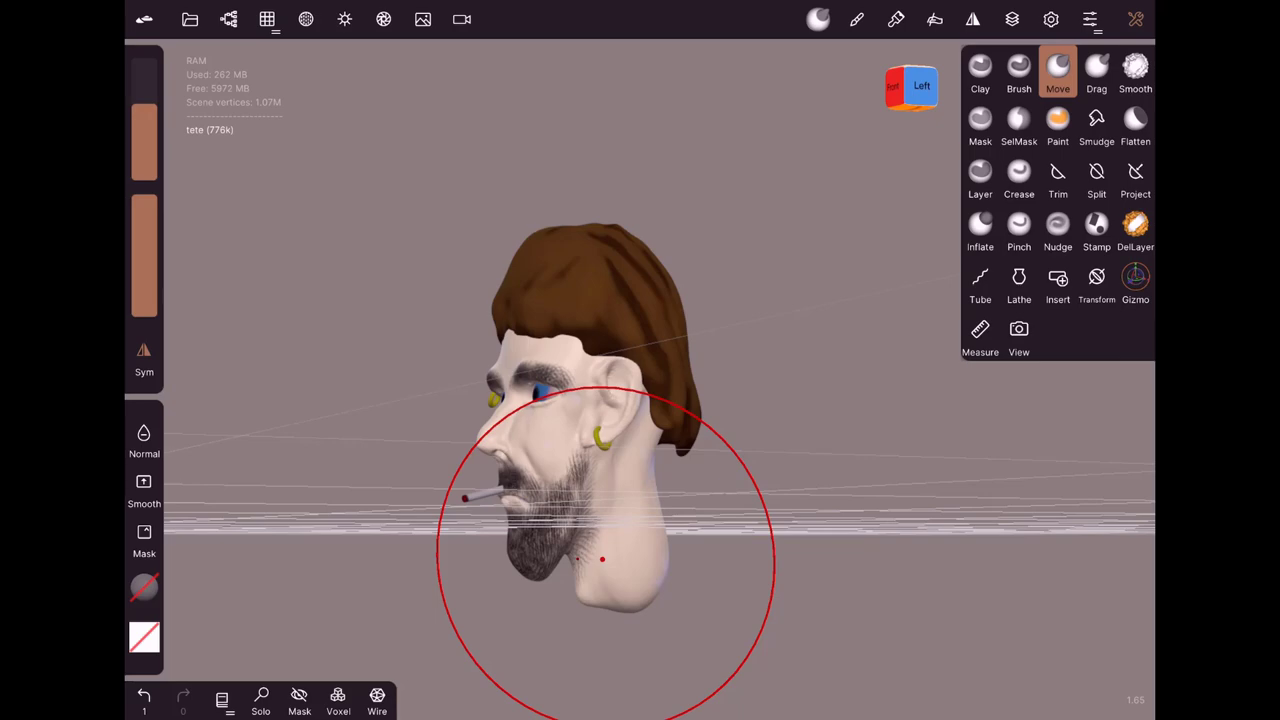
{"action": "key", "text": "ctrl+z"}
{"action": "left_click_drag", "start_coordinate": [680, 560], "coordinate": [640, 470]}
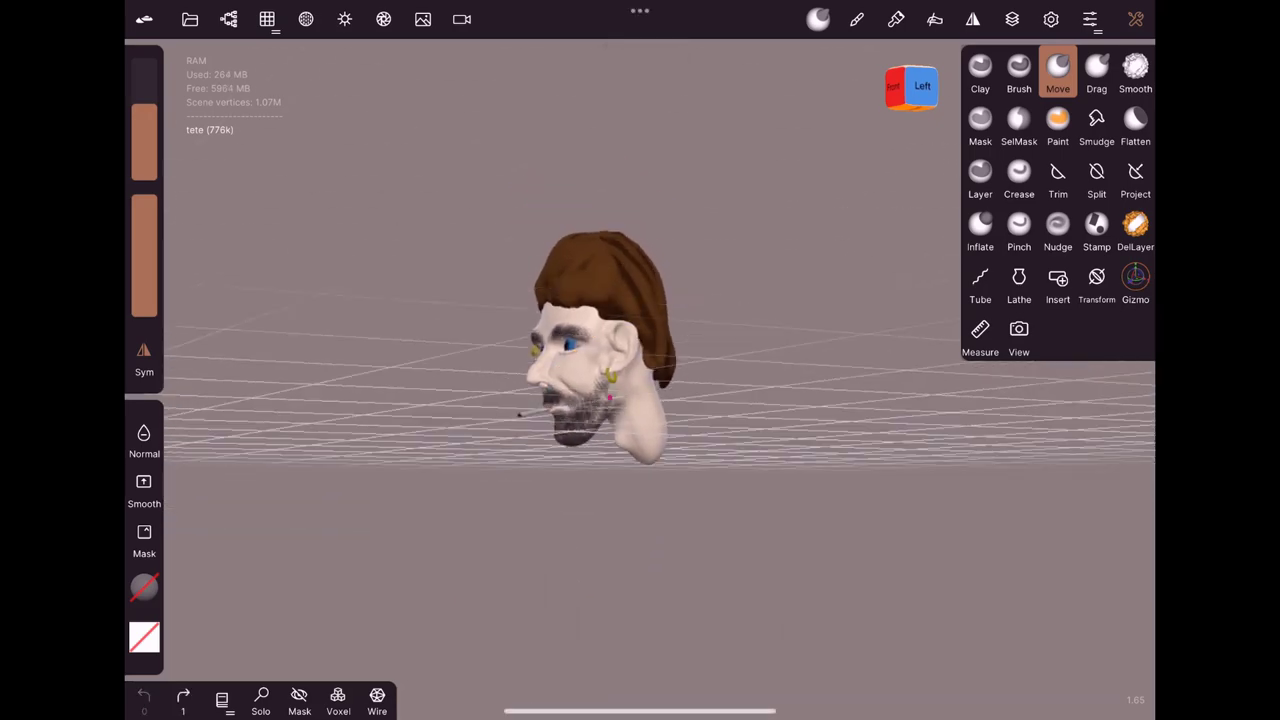
{"action": "left_click_drag", "start_coordinate": [760, 500], "coordinate": [921, 495]}
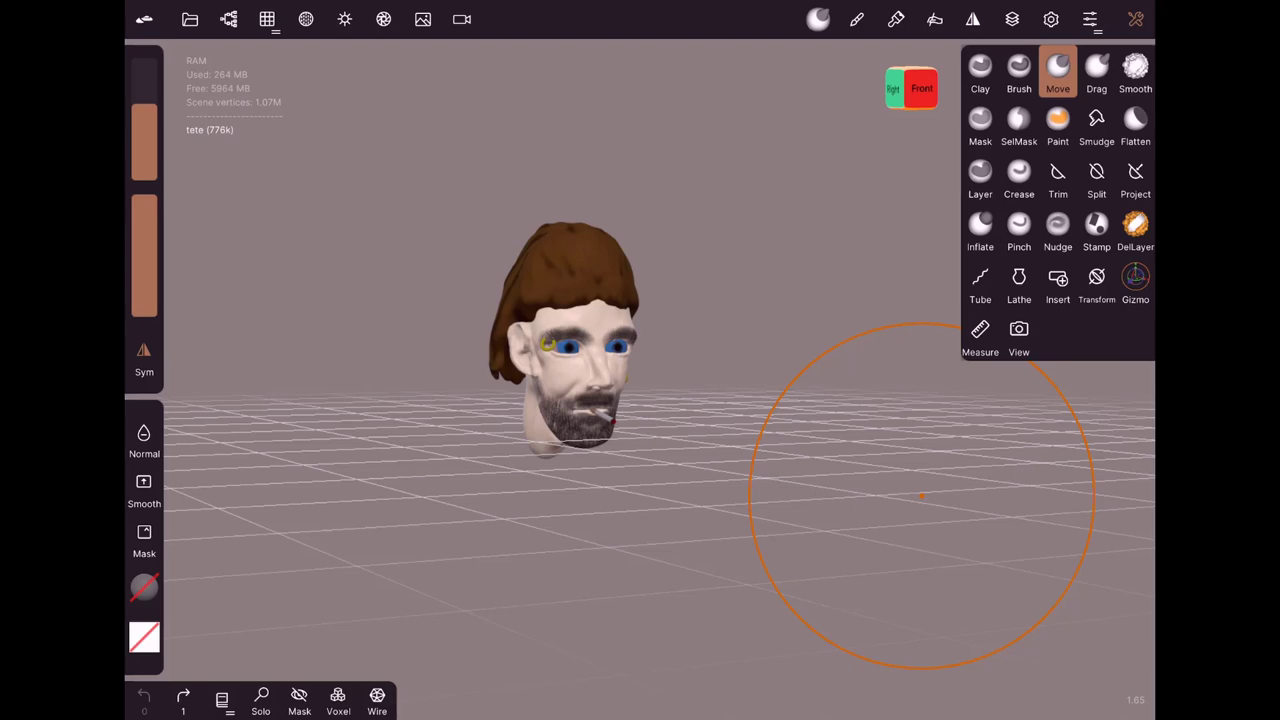
Step: Zoom in on the bearded head and orbit from right-front to front-left views
{"action": "scroll", "coordinate": [560, 360], "scroll_direction": "up", "scroll_amount": 5}
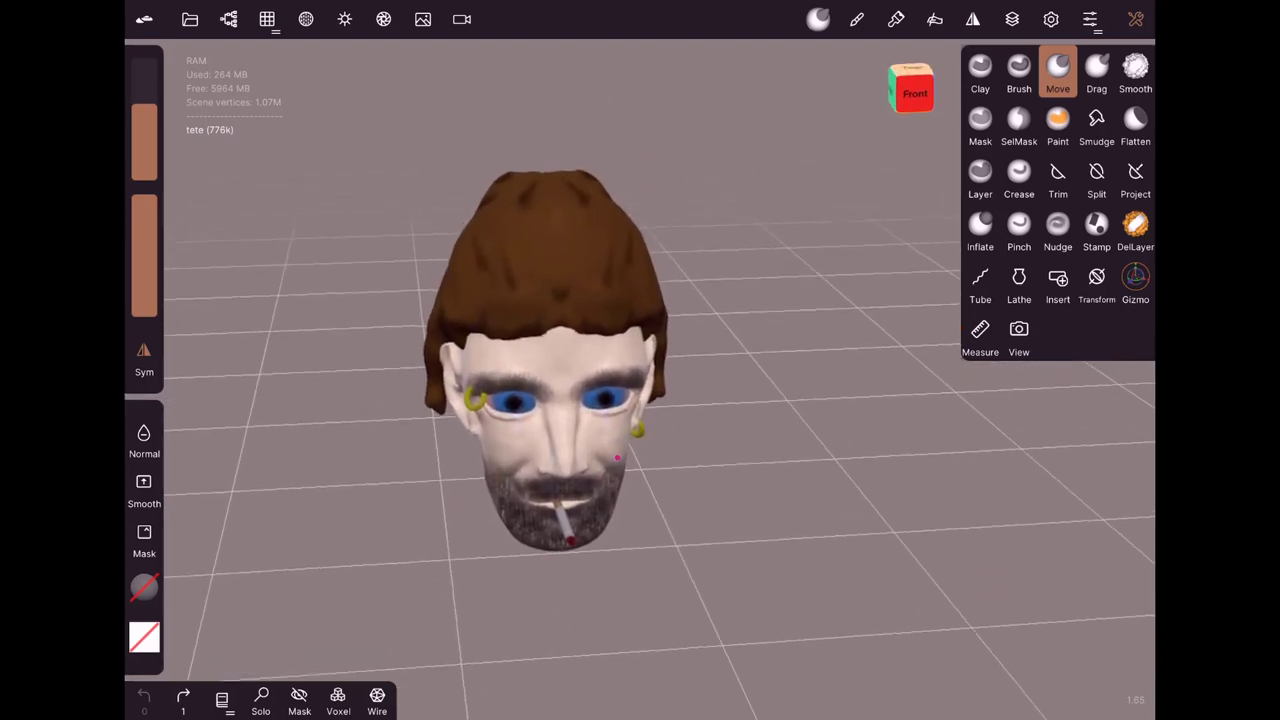
{"action": "left_click_drag", "start_coordinate": [760, 560], "coordinate": [560, 540]}
{"action": "left_click_drag", "start_coordinate": [748, 570], "coordinate": [748, 570]}
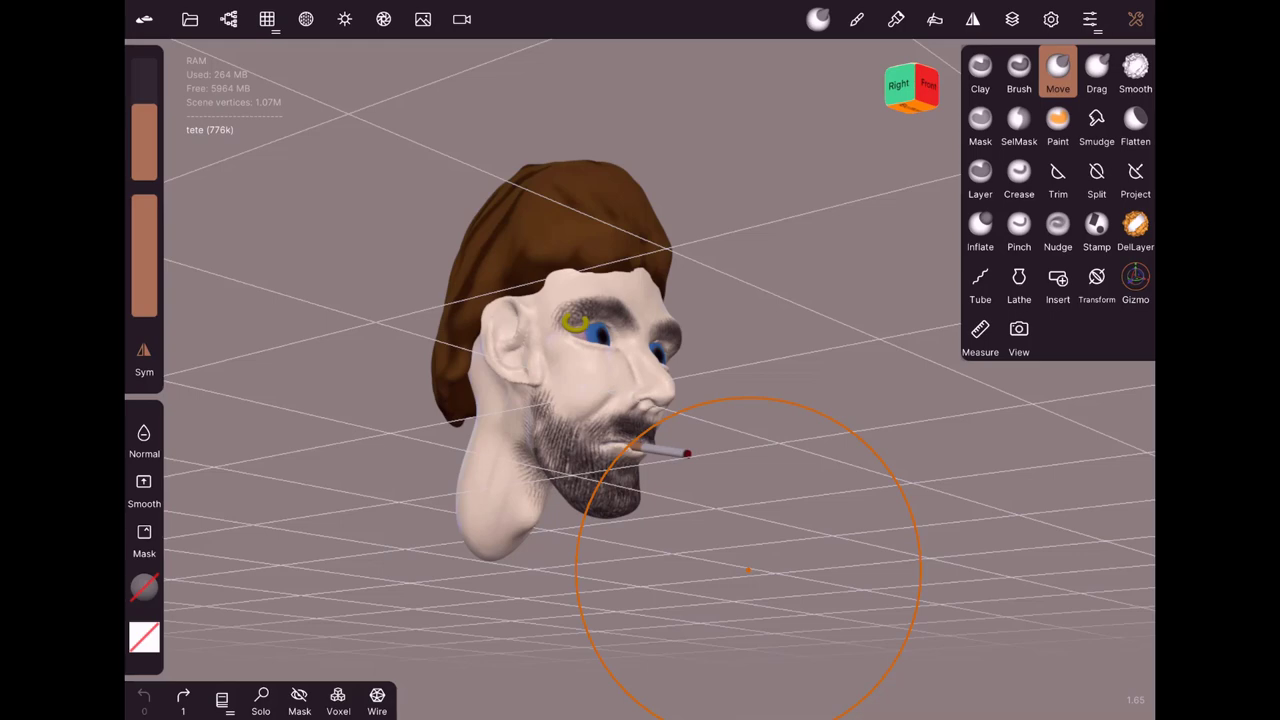
{"action": "mouse_move", "coordinate": [748, 570]}
{"action": "left_mouse_down"}
{"action": "mouse_move", "coordinate": [557, 543]}
{"action": "mouse_move", "coordinate": [602, 621]}
{"action": "left_mouse_up"}
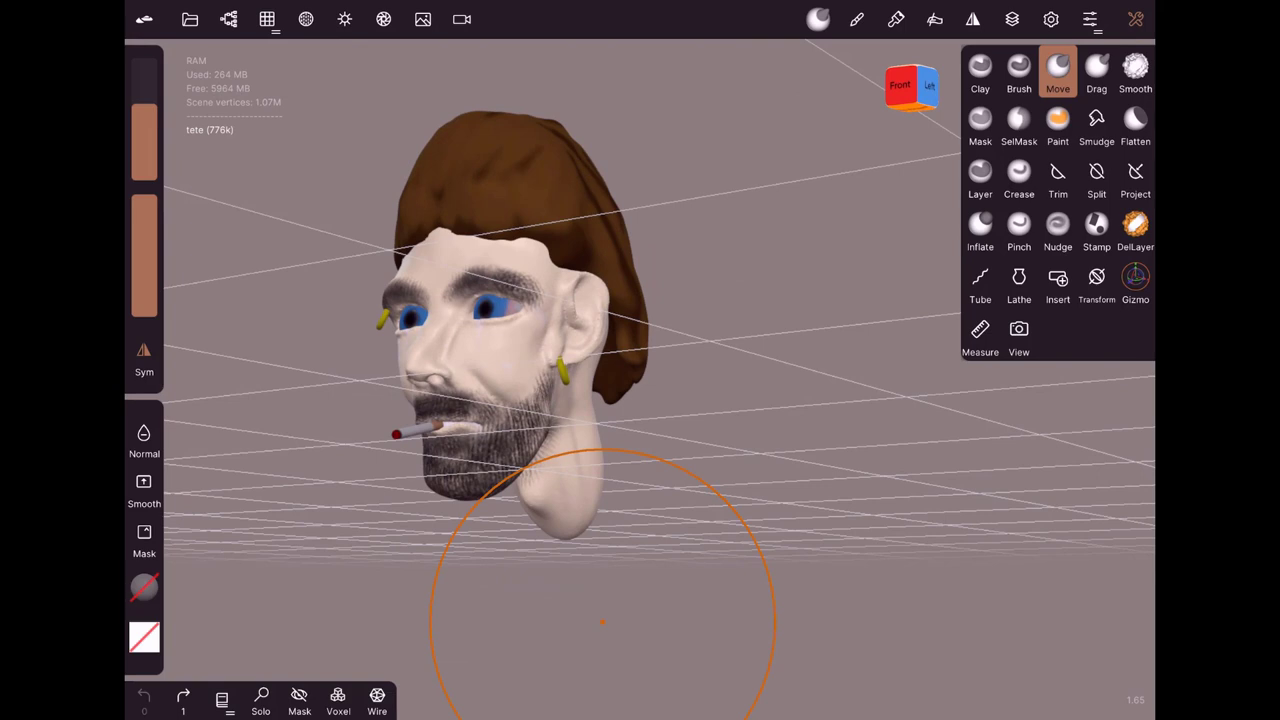
Step: Select the Brush tool and look through its Stroke, Alpha and Falloff settings
{"action": "left_click", "coordinate": [1019, 70]}
{"action": "left_click", "coordinate": [856, 19]}
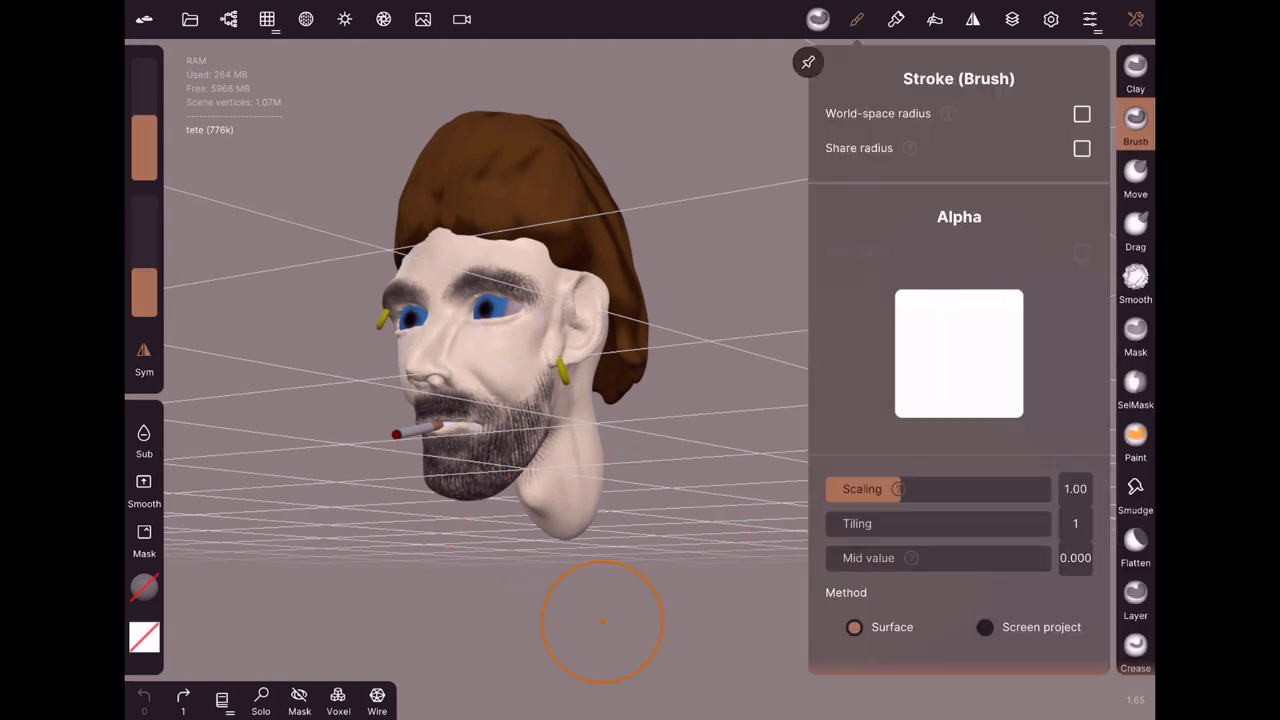
{"action": "scroll", "coordinate": [958, 400], "scroll_direction": "down", "scroll_amount": 10}
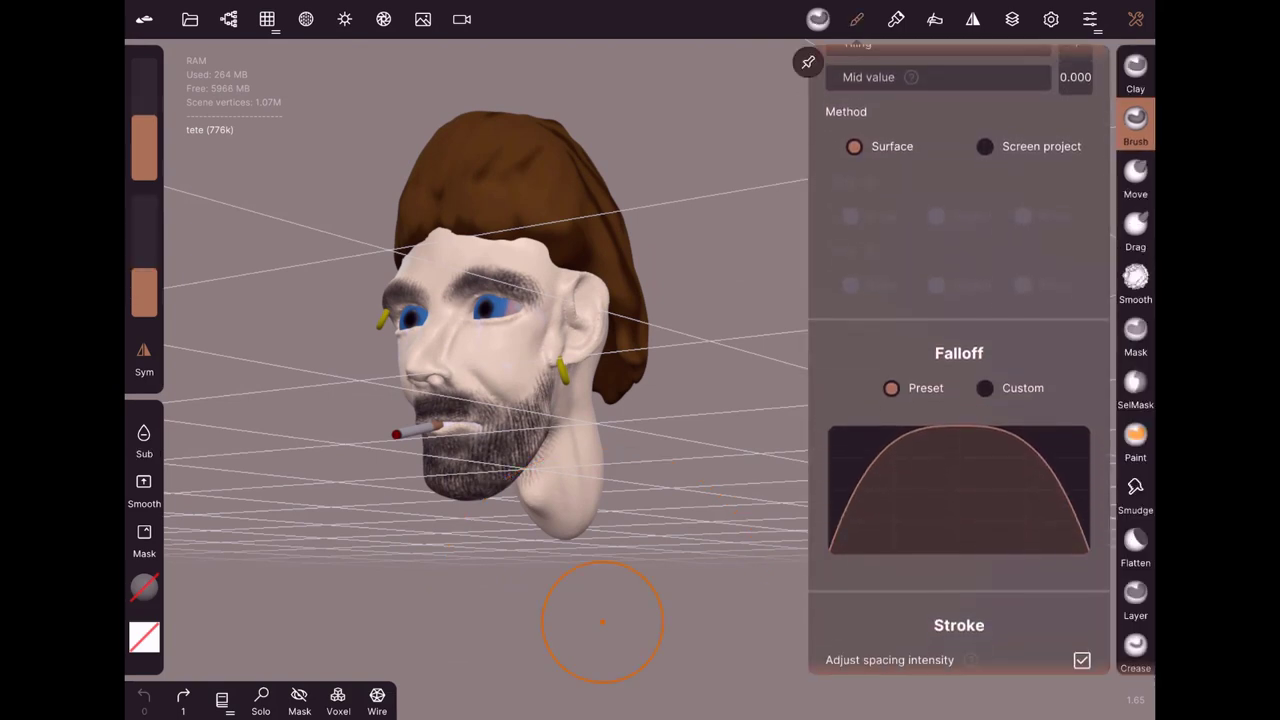
{"action": "scroll", "coordinate": [958, 400], "scroll_direction": "down", "scroll_amount": 10}
{"action": "scroll", "coordinate": [958, 400], "scroll_direction": "up", "scroll_amount": 20}
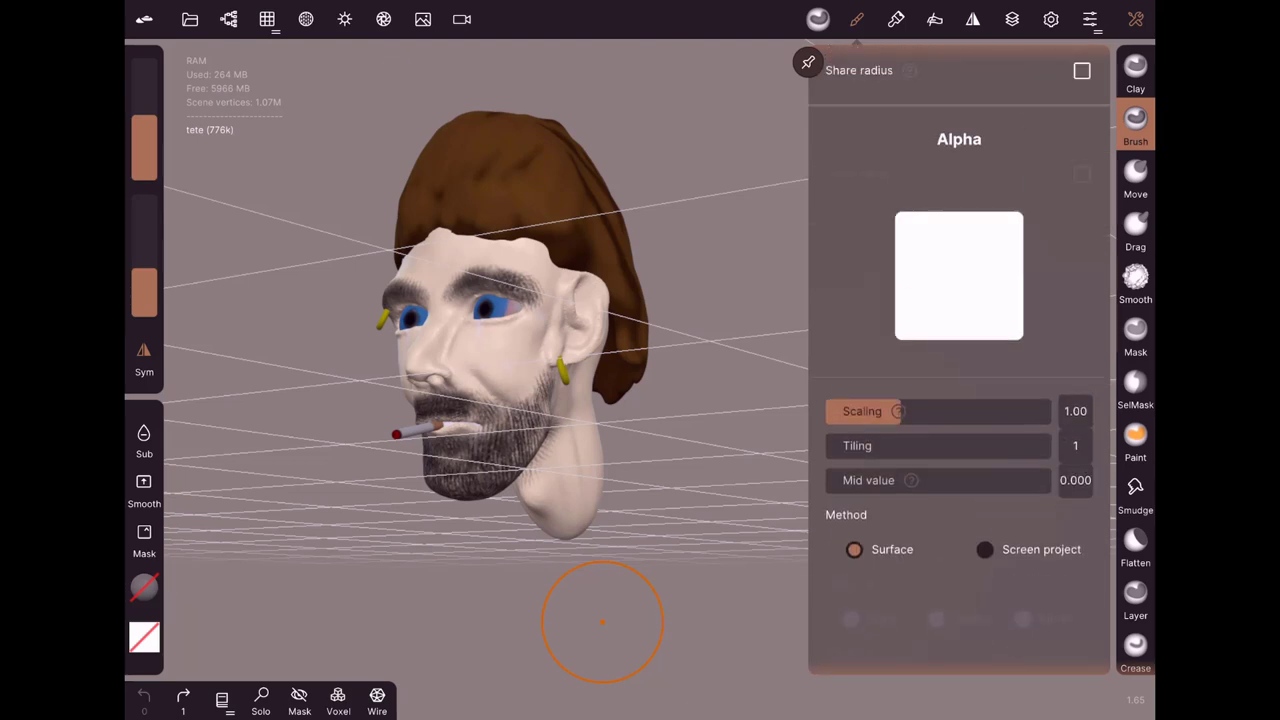
Step: Close the stroke settings and orbit to a three-quarter view of the face
{"action": "left_click", "coordinate": [818, 19]}
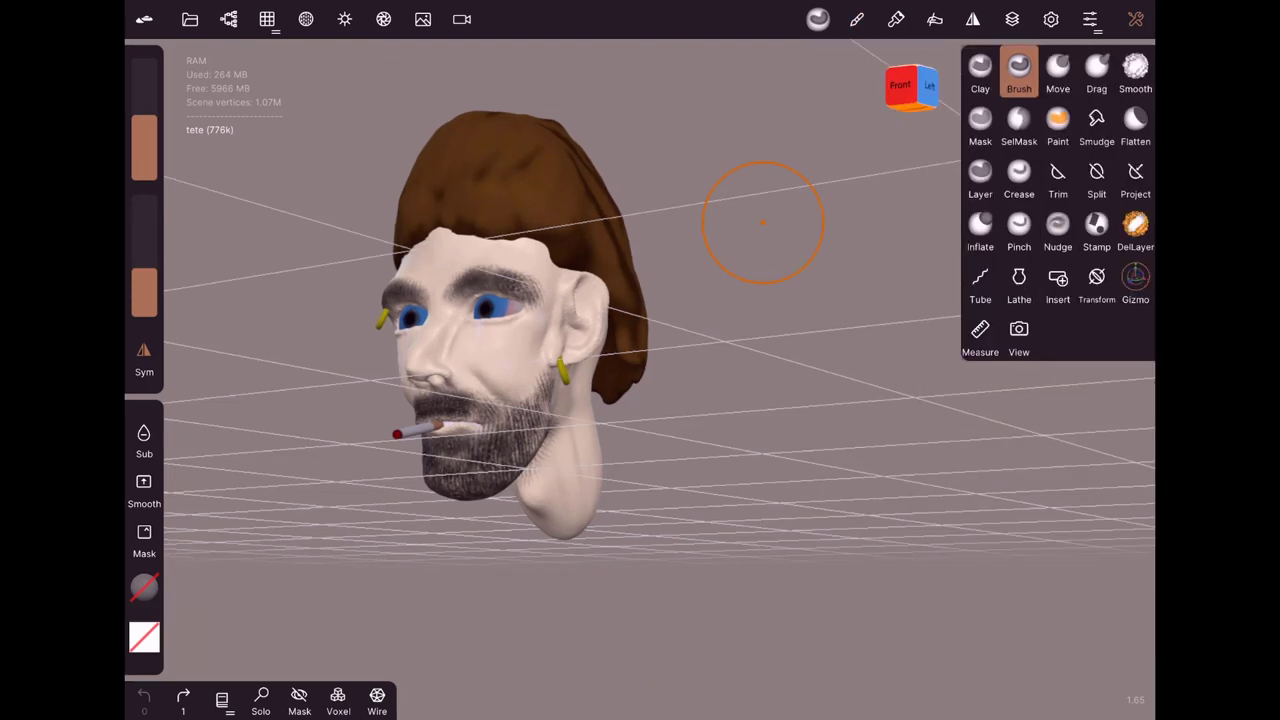
{"action": "left_click_drag", "start_coordinate": [762, 222], "coordinate": [903, 480]}
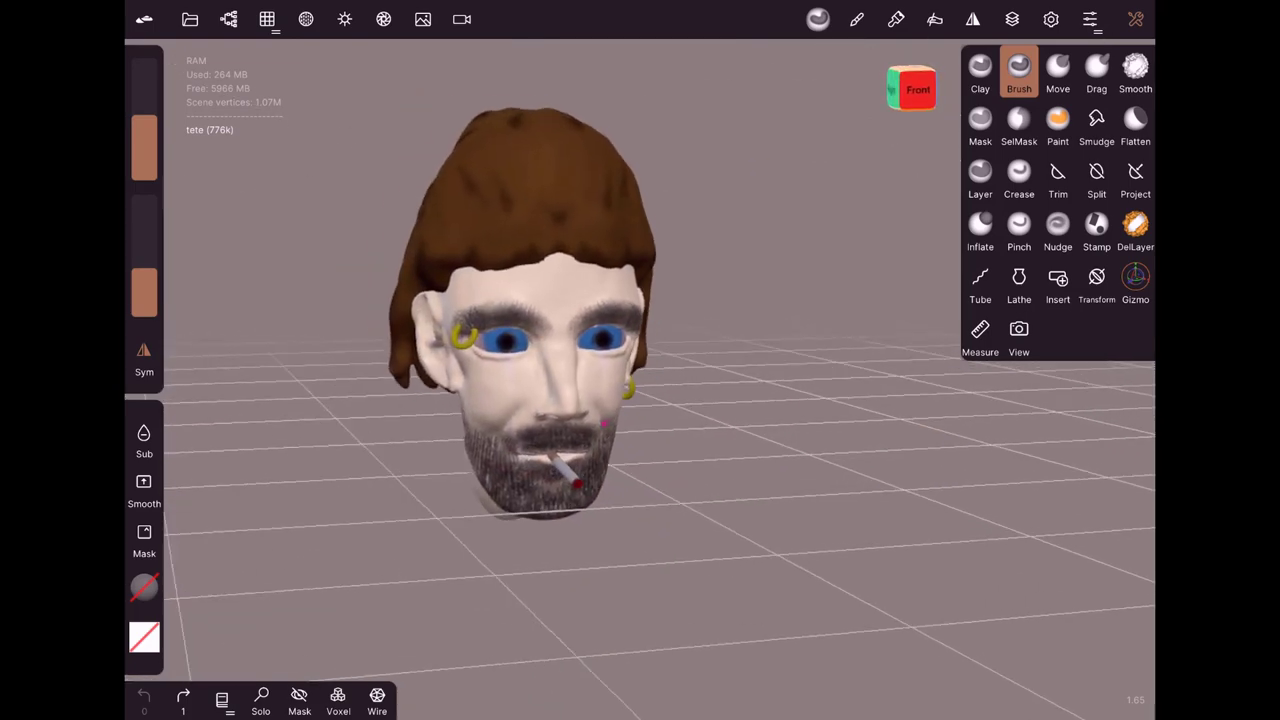
{"action": "left_click_drag", "start_coordinate": [640, 460], "coordinate": [805, 466]}
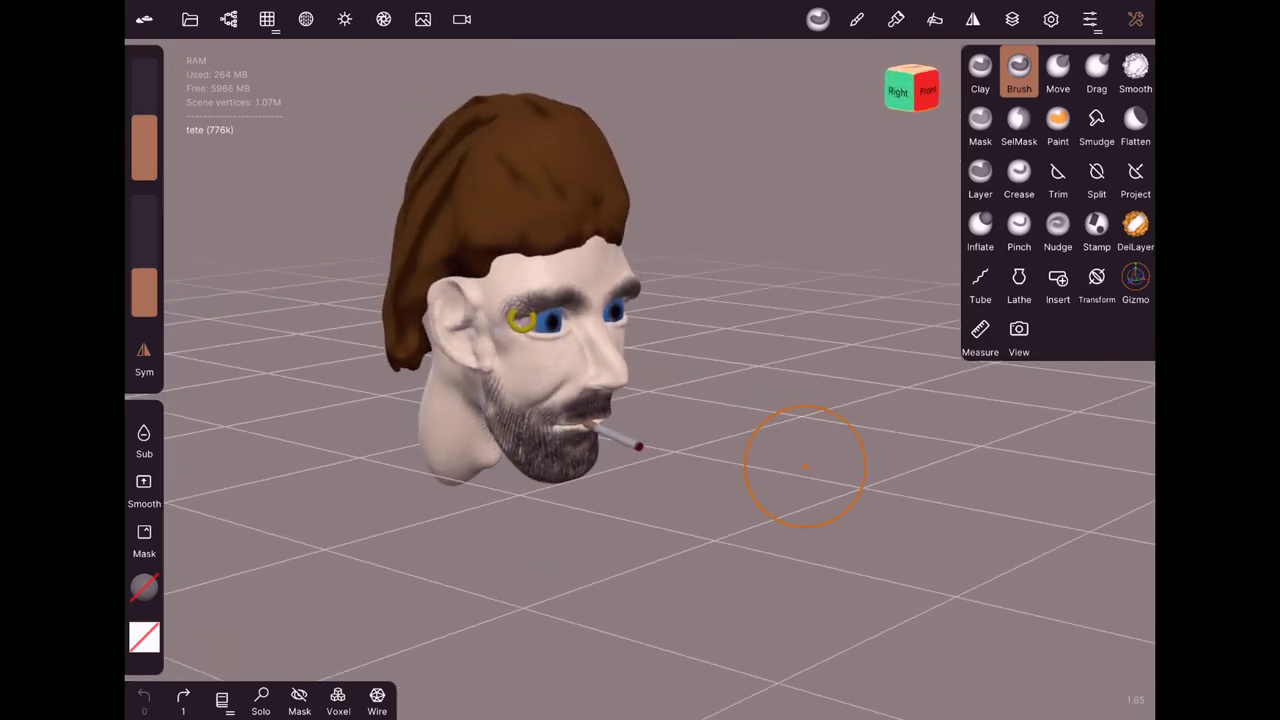